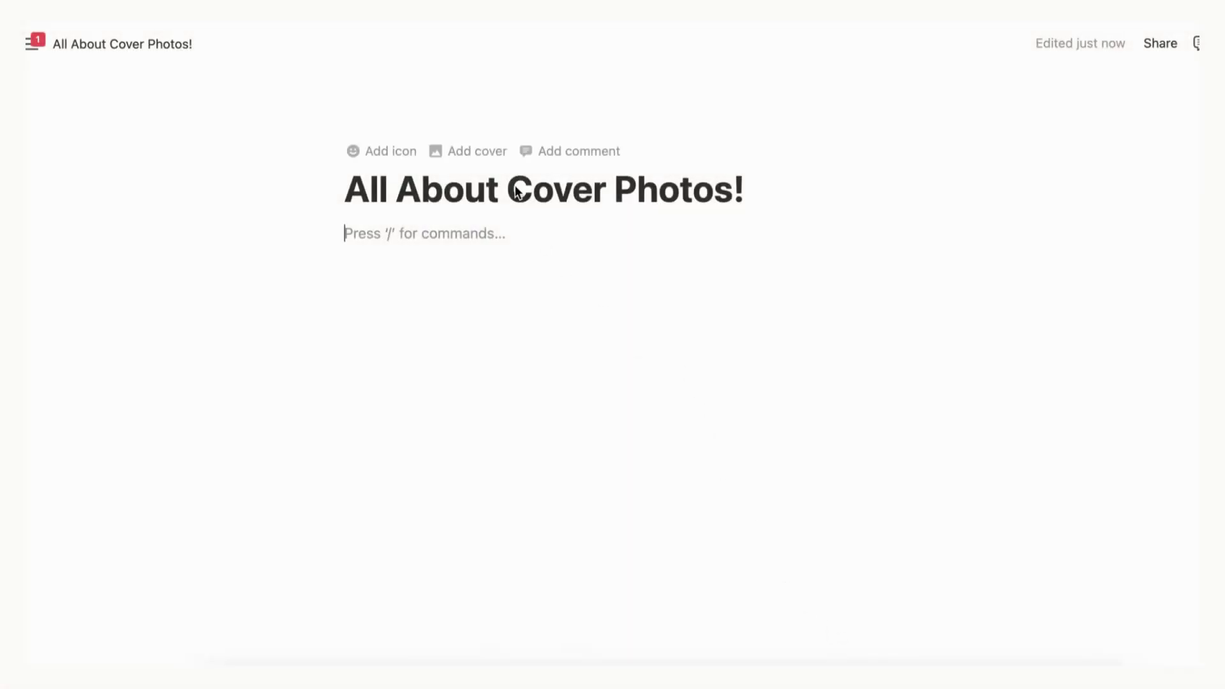
- Add a default artwork cover to the All About Cover Photos! page, then choose Change cover
{"action": "left_click", "coordinate": [470, 152]}
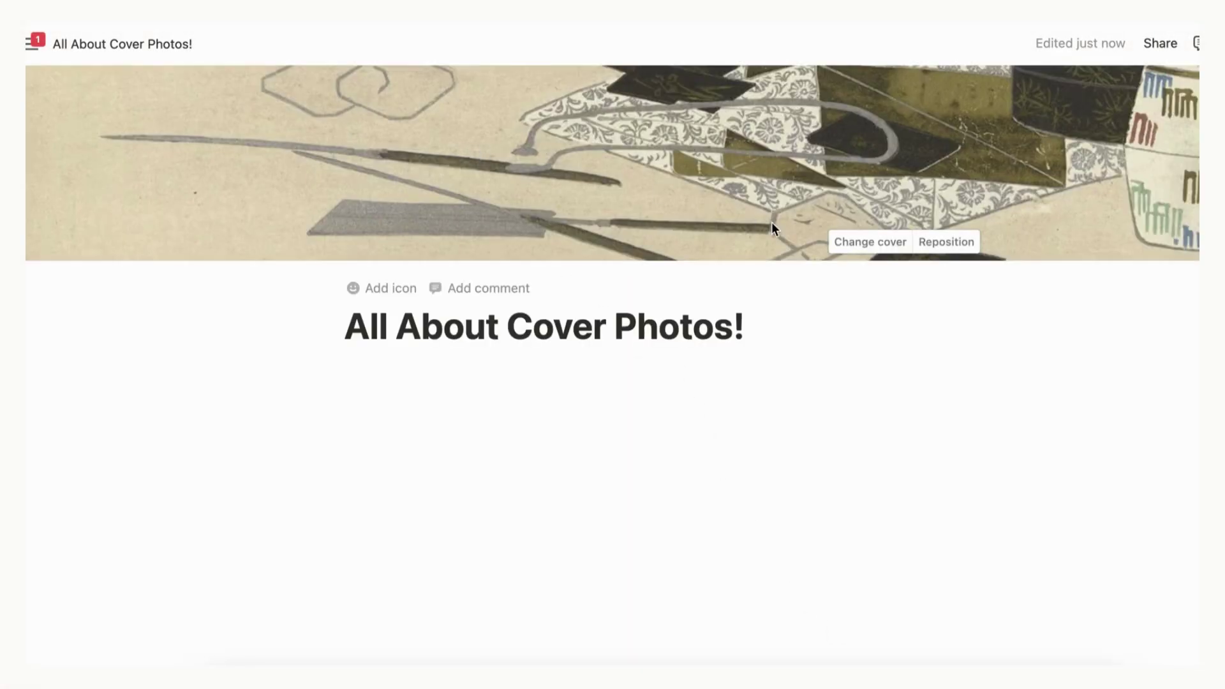
{"action": "left_click", "coordinate": [881, 245]}
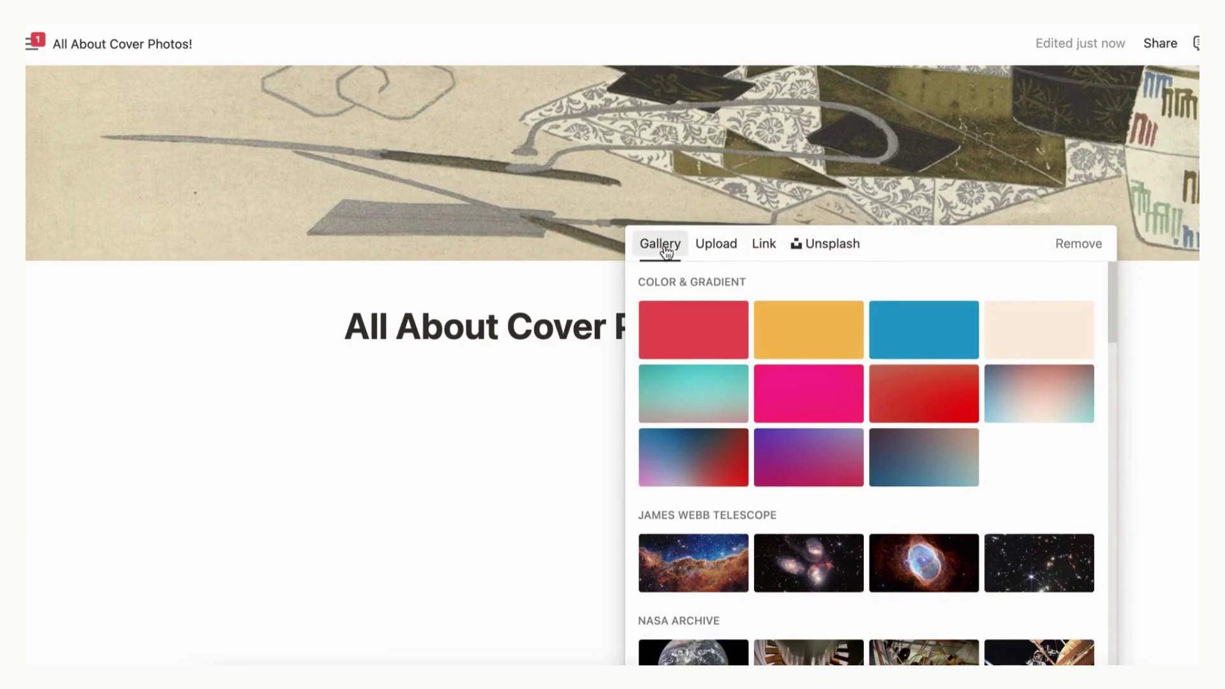
- Browse the Gallery's colors, gradients and photos, then switch to the Upload section
{"action": "scroll", "coordinate": [689, 323], "scroll_direction": "down", "scroll_amount": 5}
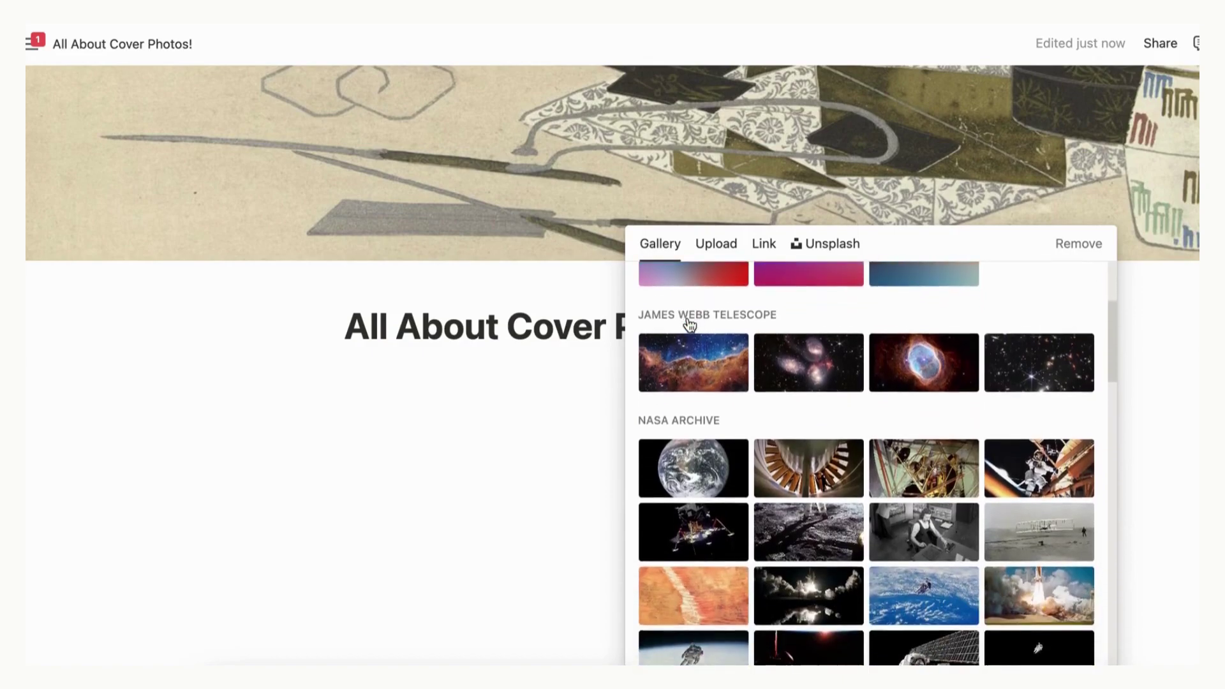
{"action": "scroll", "coordinate": [689, 325], "scroll_direction": "down", "scroll_amount": 20}
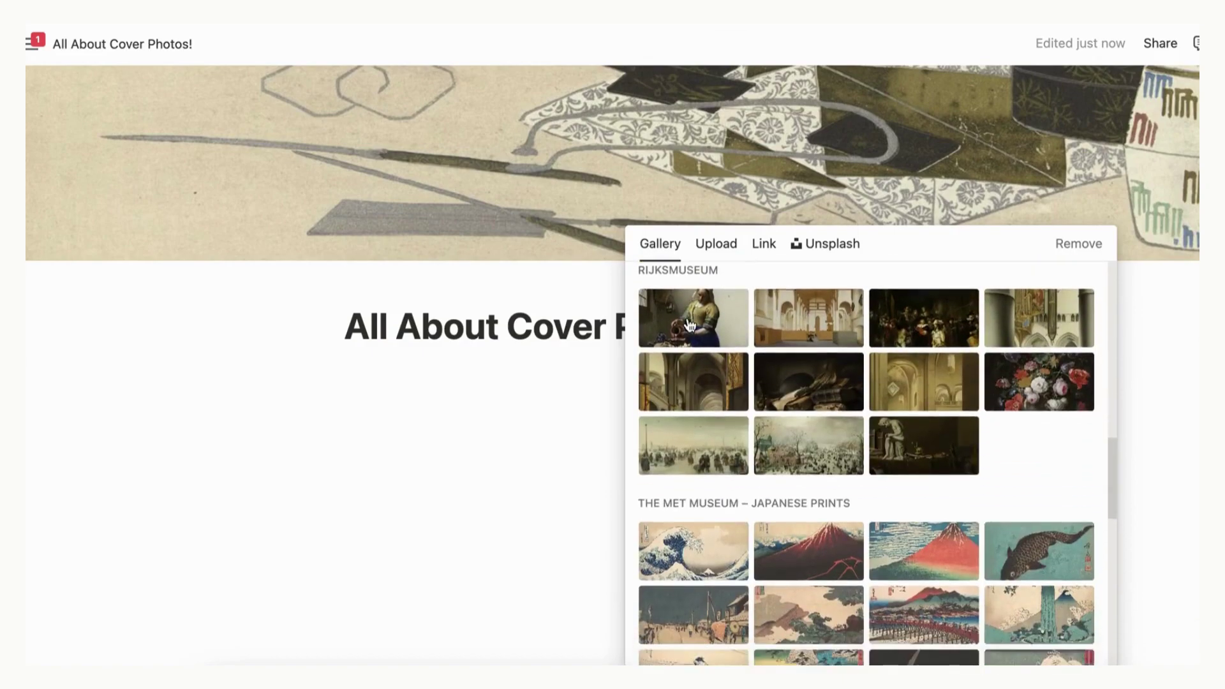
{"action": "left_click", "coordinate": [716, 243]}
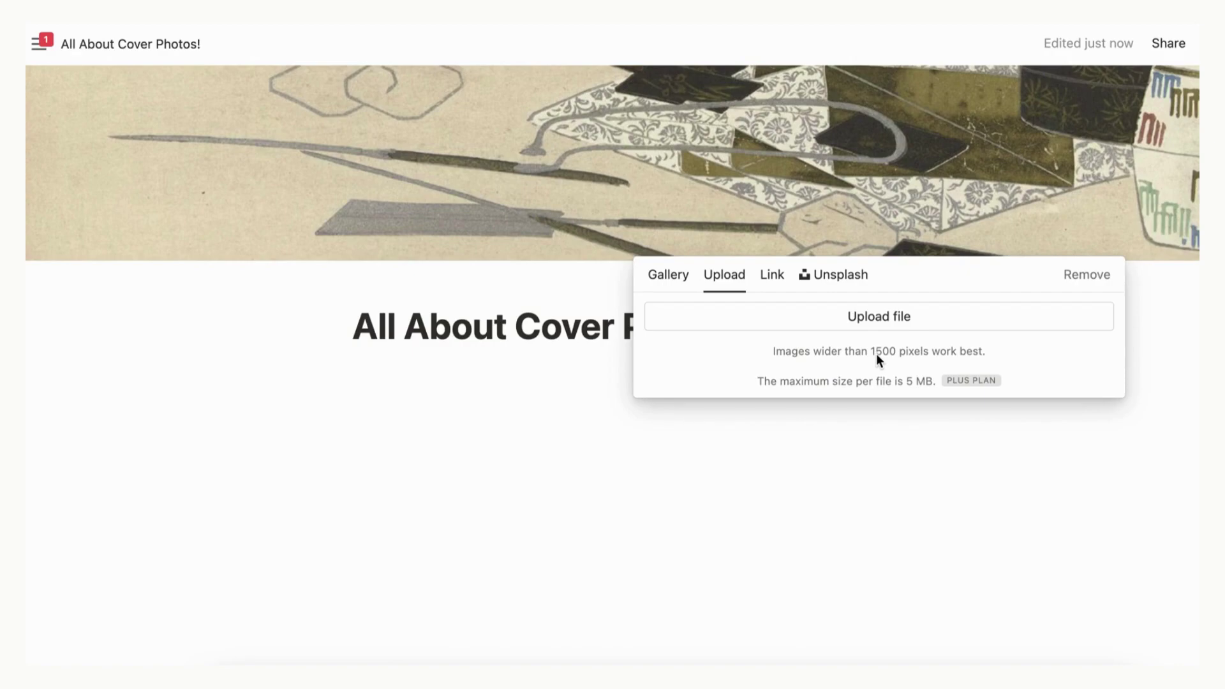
- Check the Link option, then browse the book-themed photo results in the Unsplash section
{"action": "left_click", "coordinate": [773, 278]}
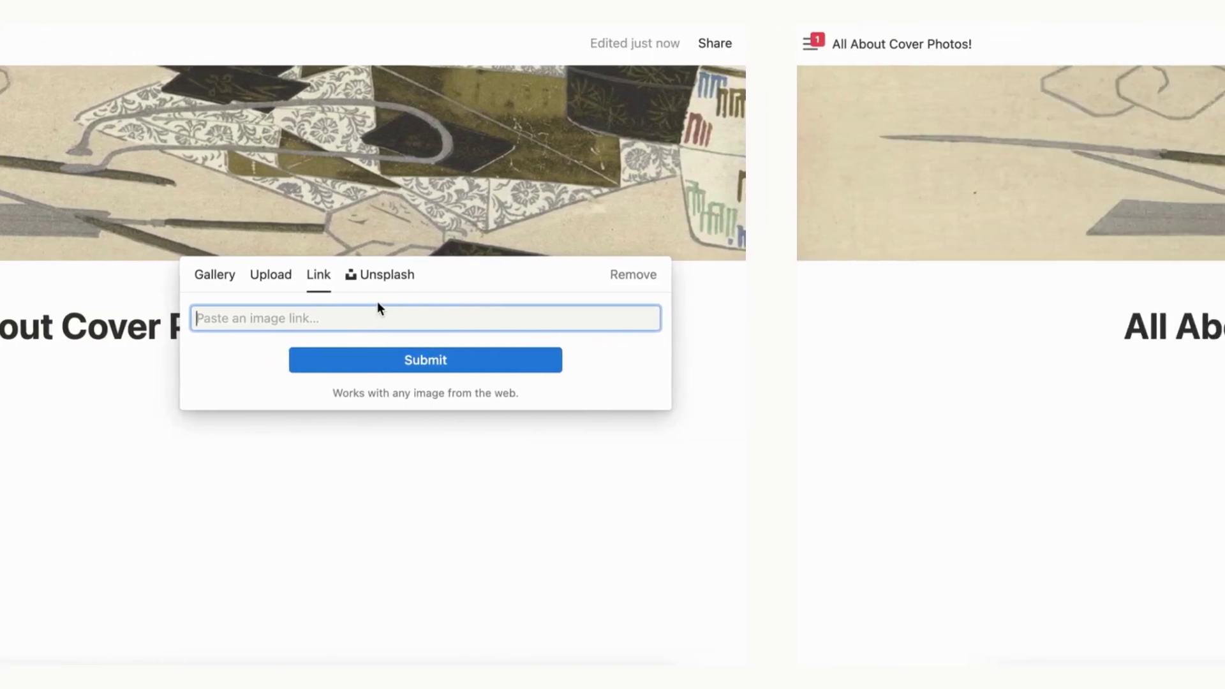
{"action": "left_click", "coordinate": [833, 274]}
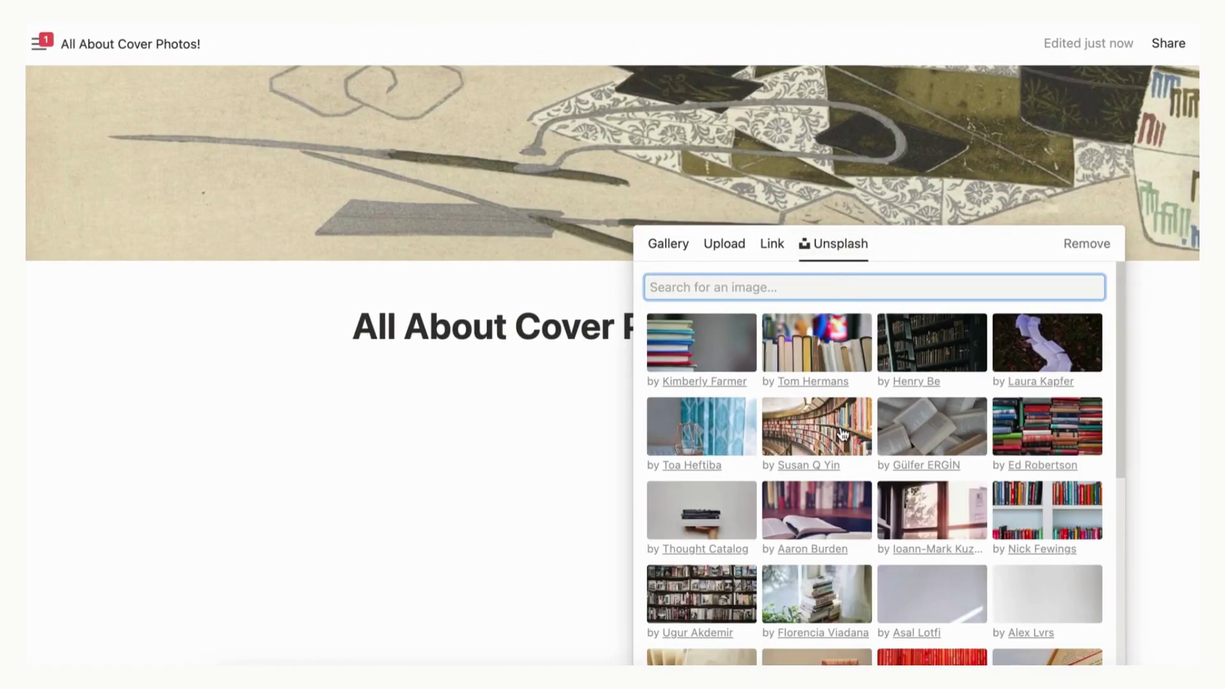
{"action": "scroll", "coordinate": [840, 432], "scroll_direction": "down", "scroll_amount": 5}
{"action": "scroll", "coordinate": [843, 433], "scroll_direction": "up", "scroll_amount": 6}
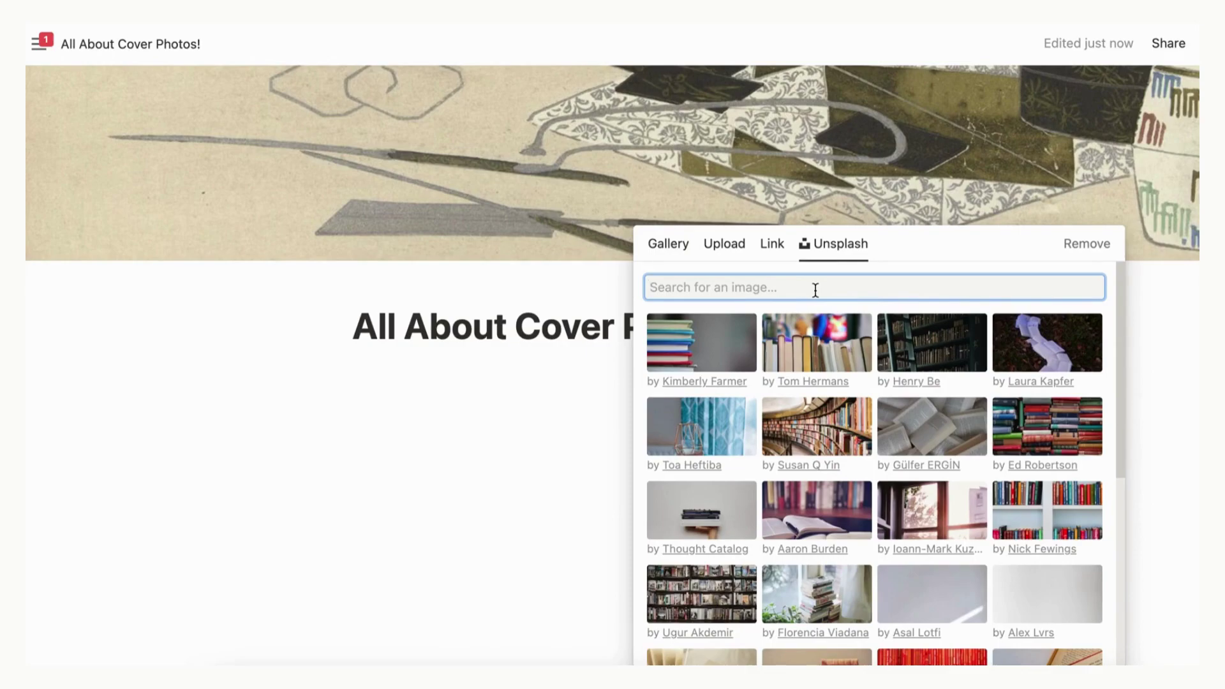
- Close the cover picker and reposition the patterned artwork cover up and down in the banner
{"action": "left_click", "coordinate": [941, 179]}
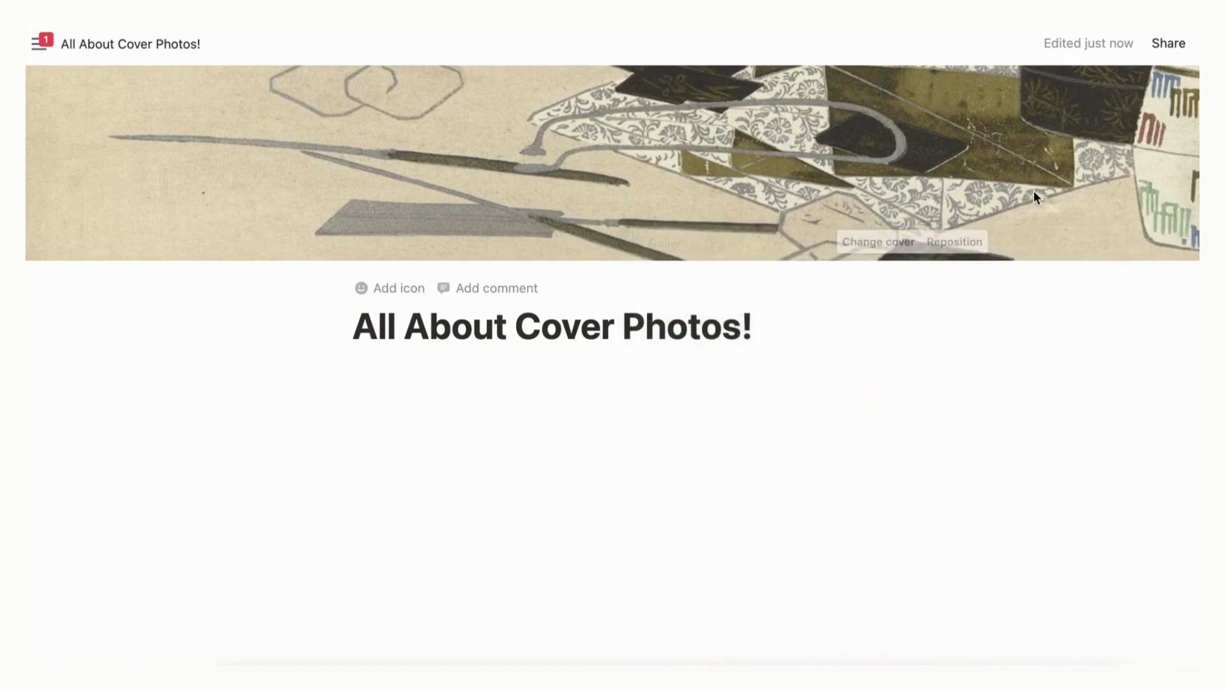
{"action": "left_click", "coordinate": [955, 241]}
{"action": "left_click_drag", "start_coordinate": [924, 175], "coordinate": [763, 583]}
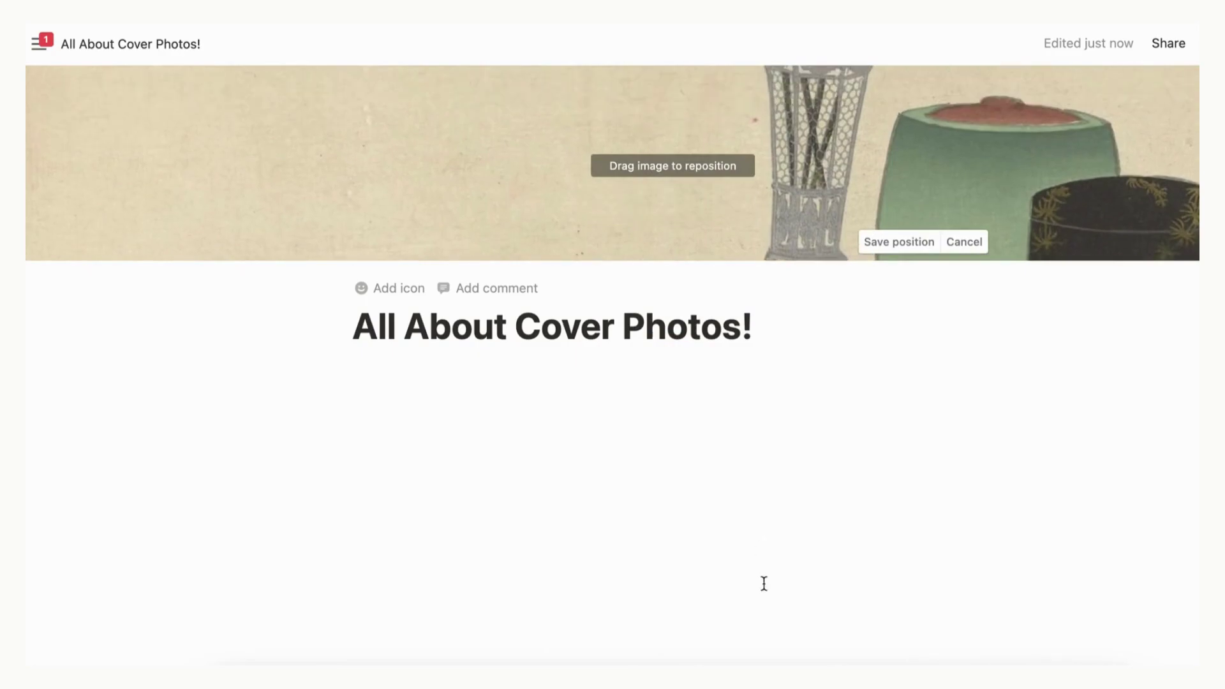
{"action": "left_click_drag", "start_coordinate": [823, 208], "coordinate": [829, 686]}
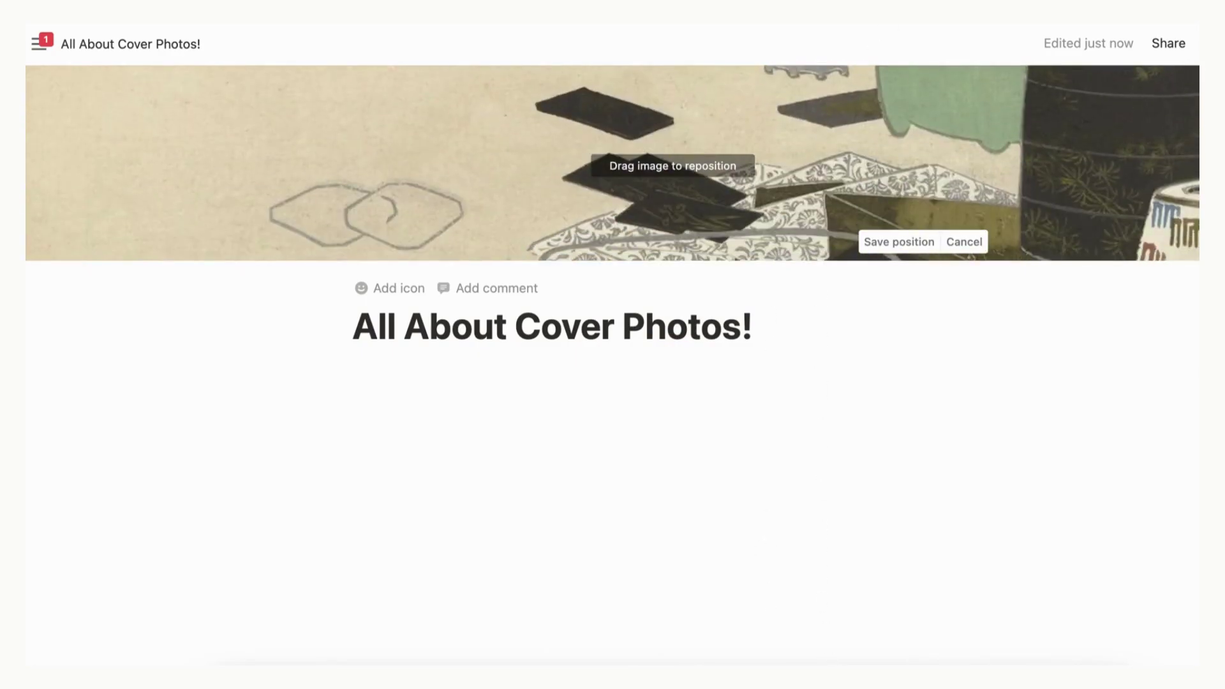
{"action": "left_click_drag", "start_coordinate": [837, 128], "coordinate": [829, 35]}
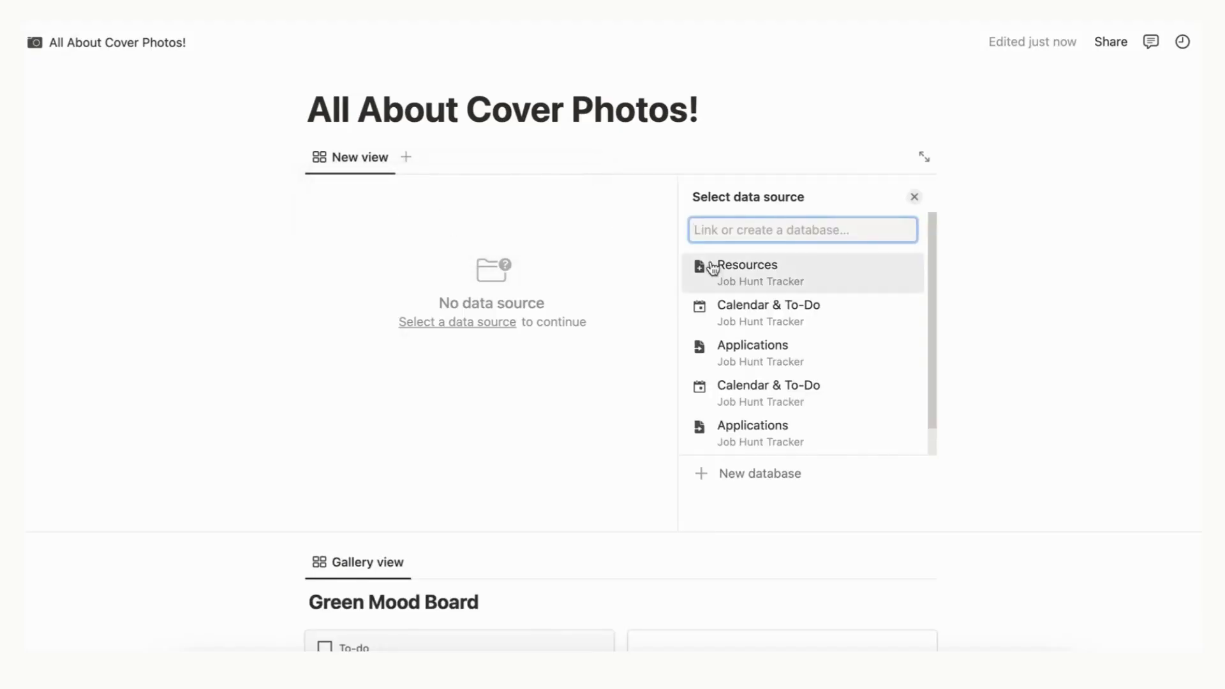
- Create a new untitled gallery database with Page 1–3, then scroll down to Green Mood Board
{"action": "left_click", "coordinate": [755, 488]}
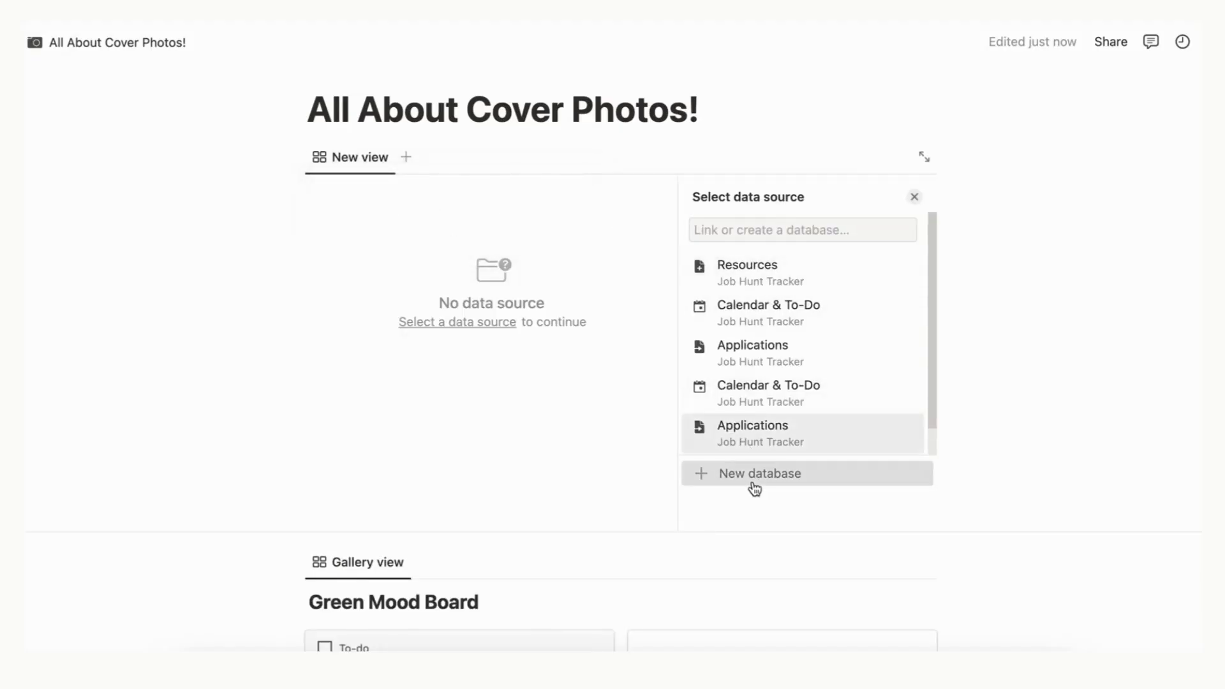
{"action": "left_click", "coordinate": [749, 488]}
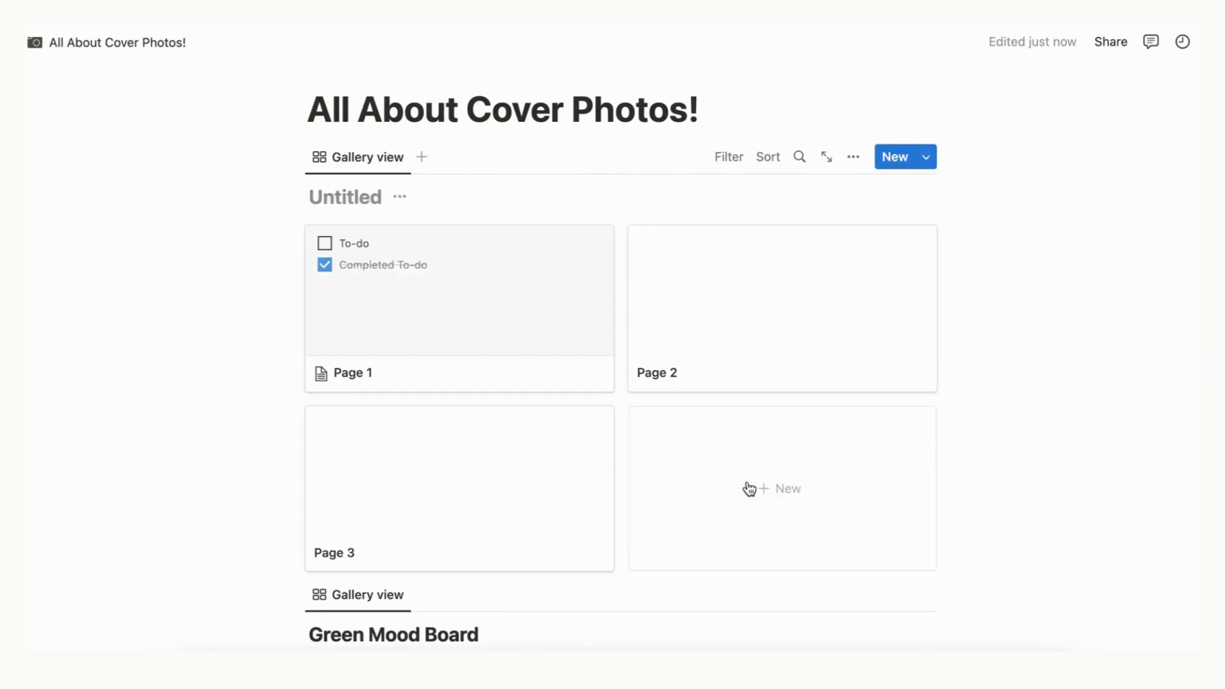
{"action": "scroll", "coordinate": [749, 489], "scroll_direction": "down", "scroll_amount": 6}
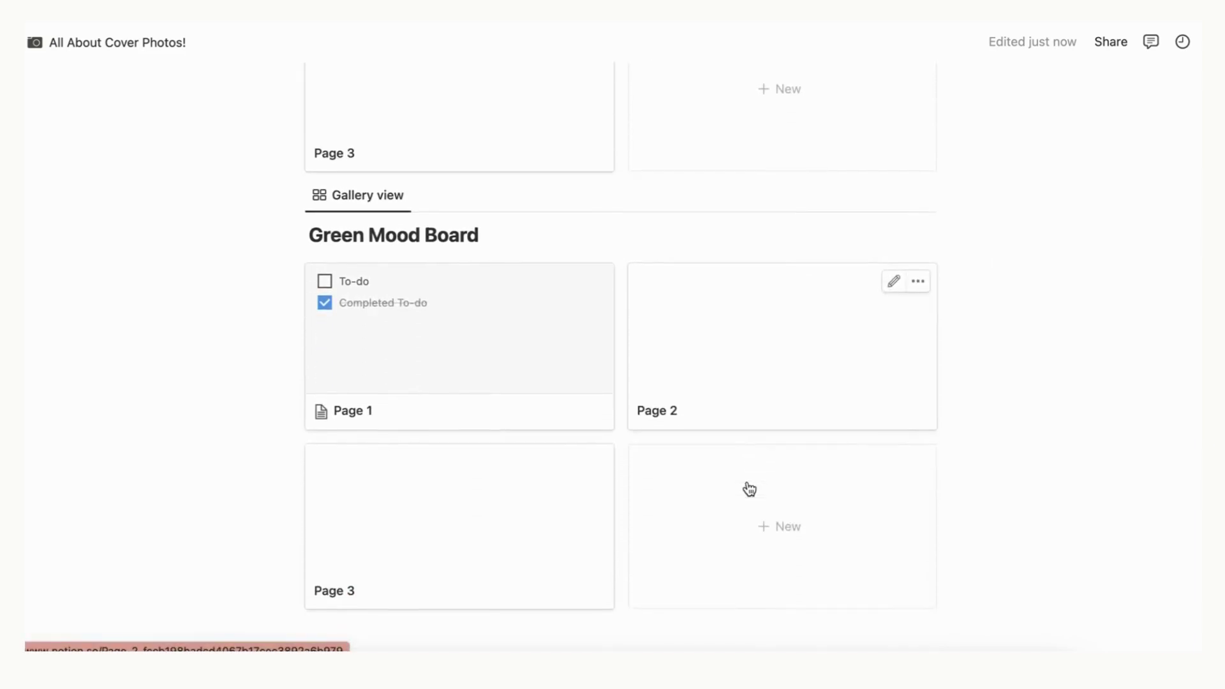
- Set Green Mood Board's card preview to Page cover and card size to Medium, leaving Fit image off
{"action": "mouse_move", "coordinate": [834, 175]}
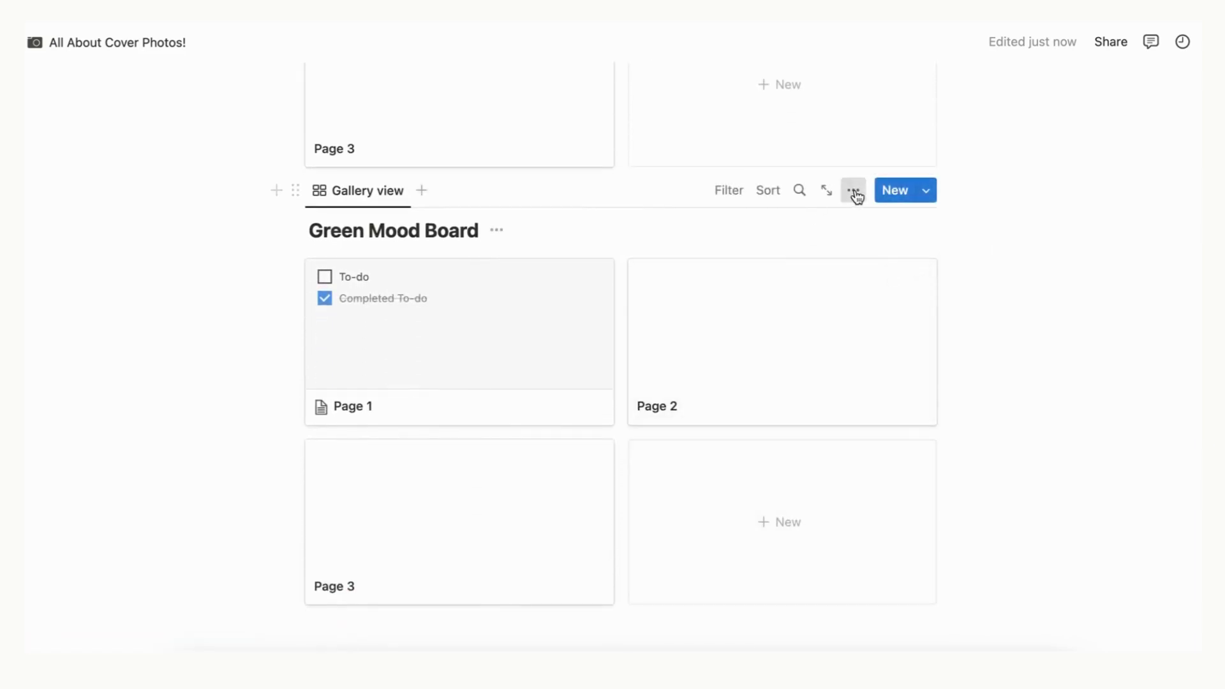
{"action": "left_click", "coordinate": [855, 194]}
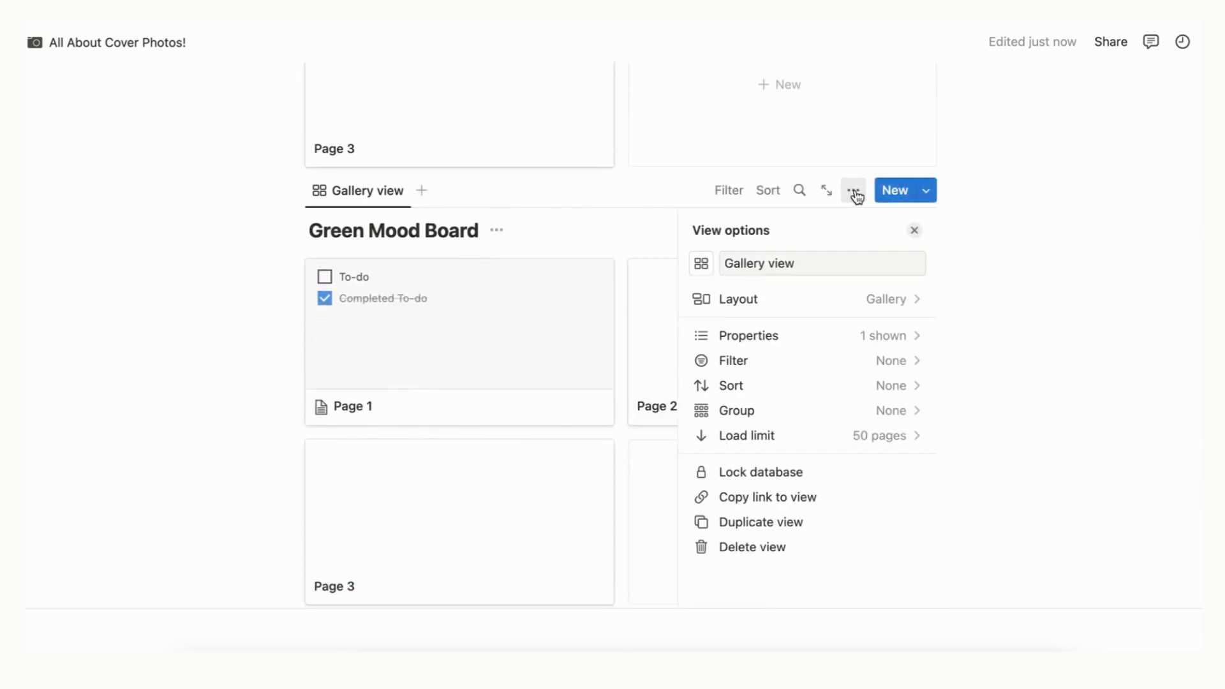
{"action": "left_click", "coordinate": [855, 306]}
{"action": "scroll", "coordinate": [871, 427], "scroll_direction": "down", "scroll_amount": 1}
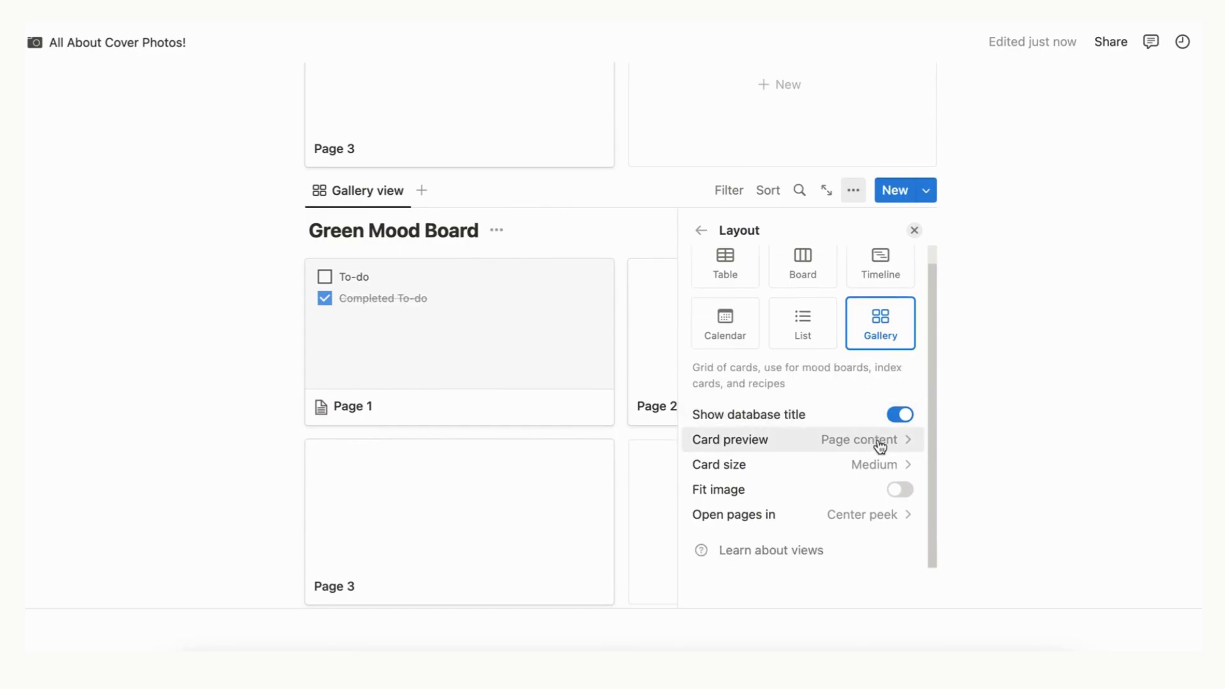
{"action": "left_click", "coordinate": [878, 441]}
{"action": "left_click", "coordinate": [842, 505]}
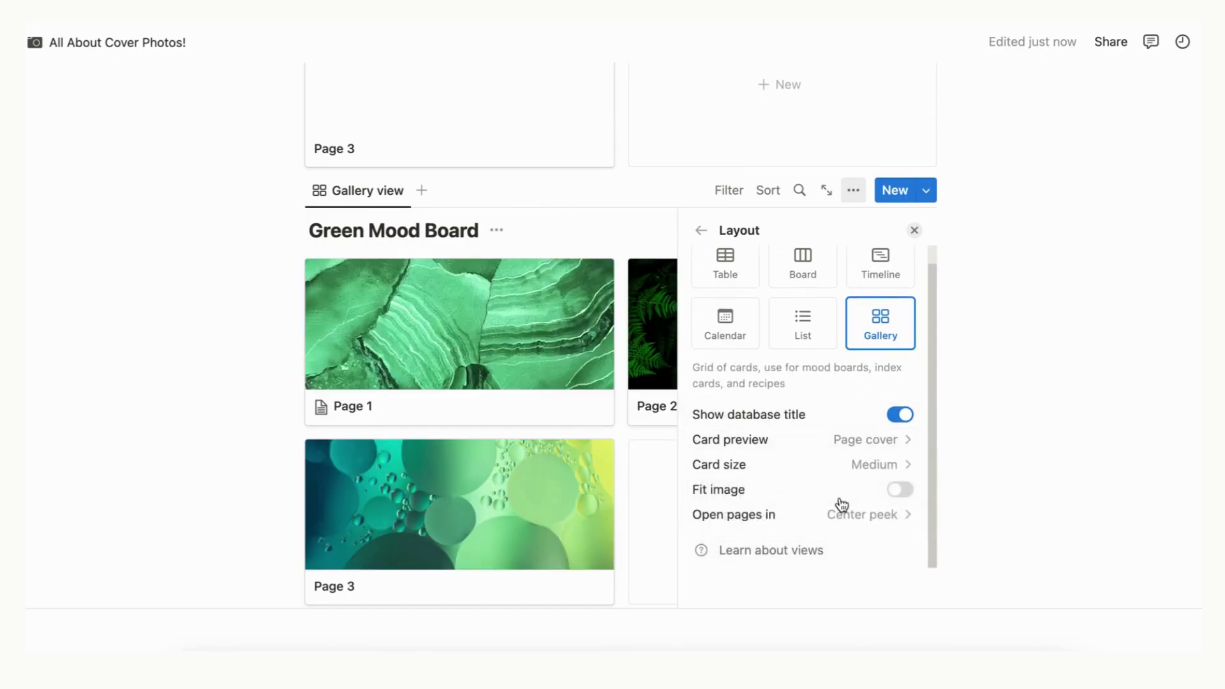
{"action": "left_click", "coordinate": [849, 471]}
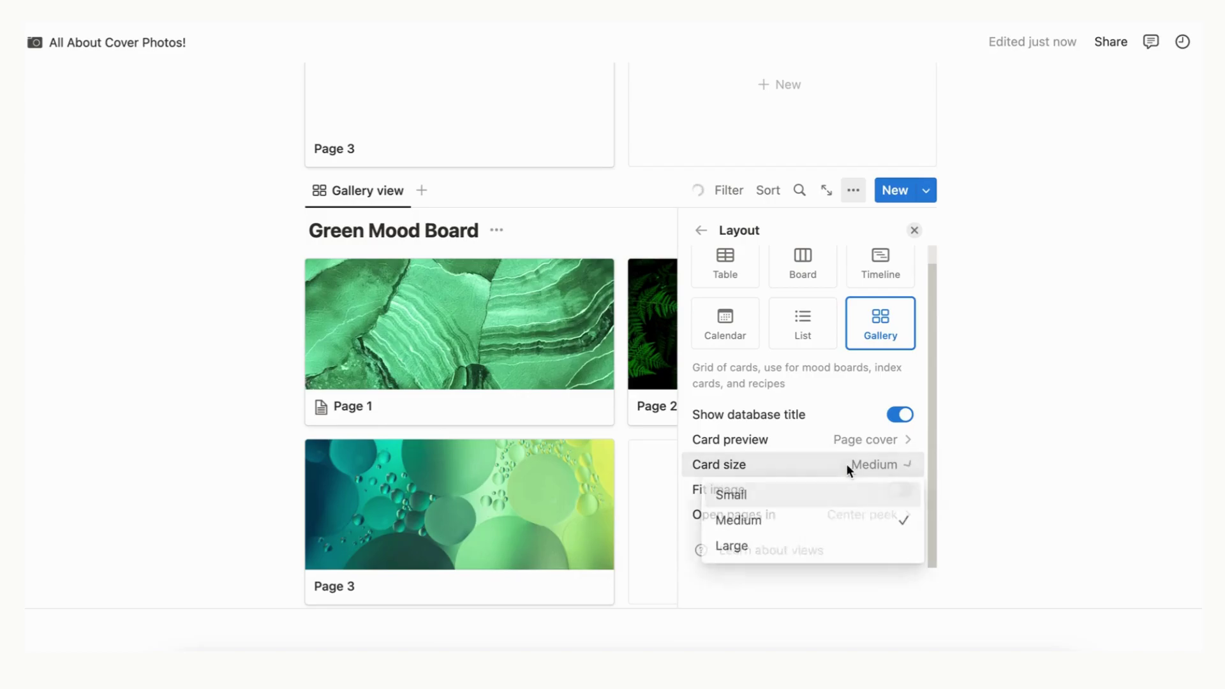
{"action": "left_click", "coordinate": [806, 499]}
{"action": "left_click", "coordinate": [864, 477]}
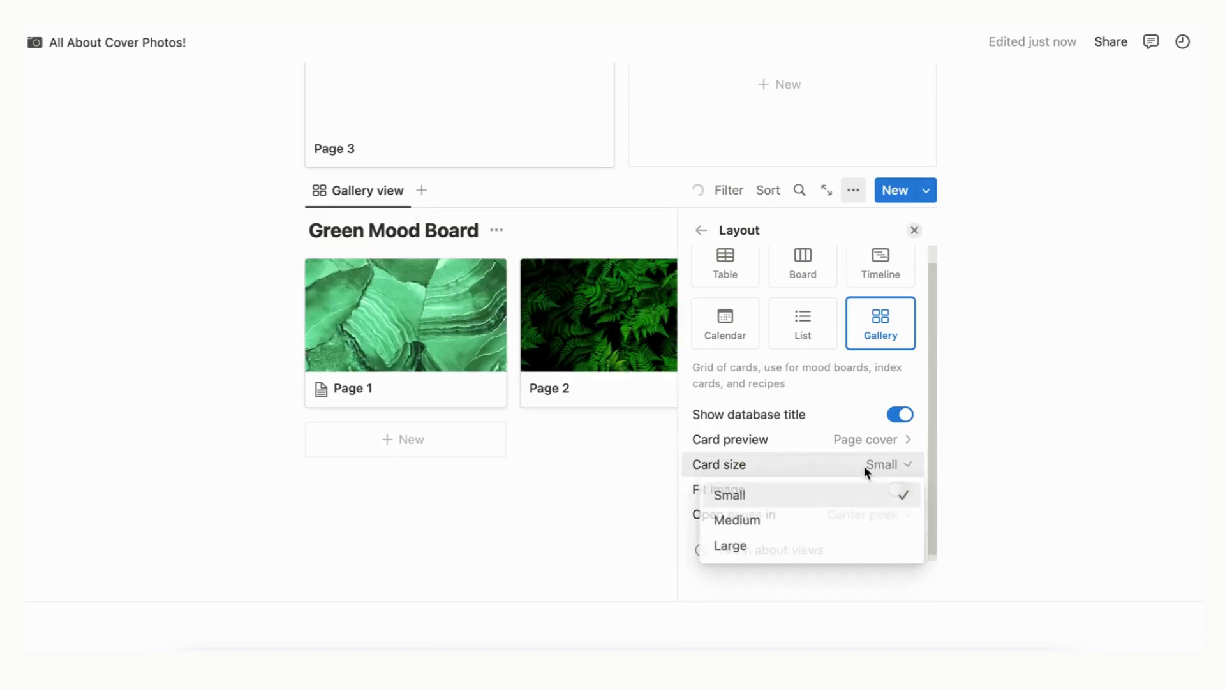
{"action": "left_click", "coordinate": [835, 524]}
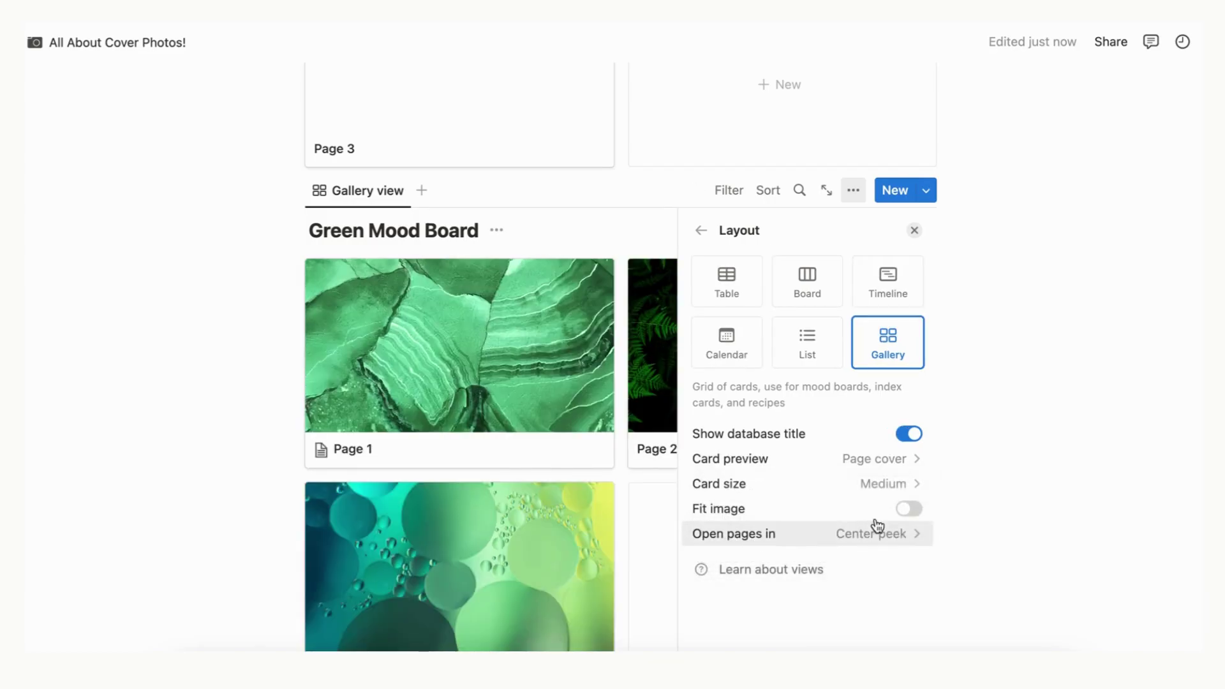
{"action": "left_click", "coordinate": [913, 510]}
{"action": "left_click", "coordinate": [913, 511]}
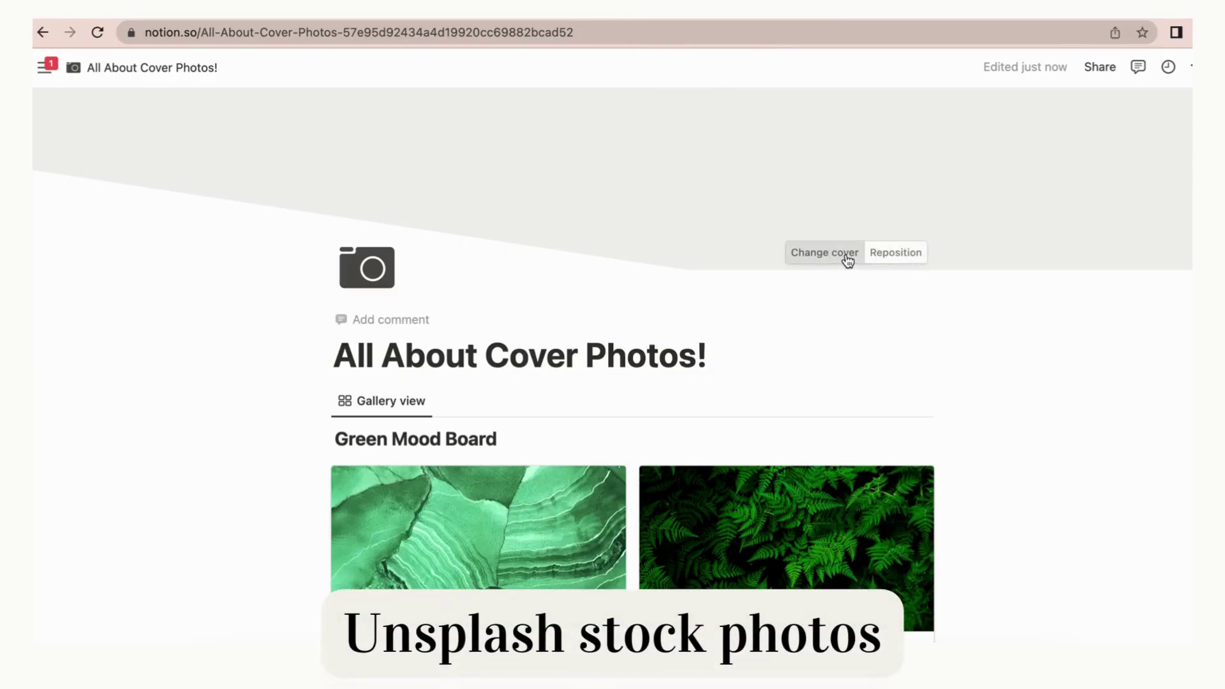
- Switch to the Unsplash homepage and scroll past the Census banner through the photo grid
{"action": "left_click", "coordinate": [847, 257]}
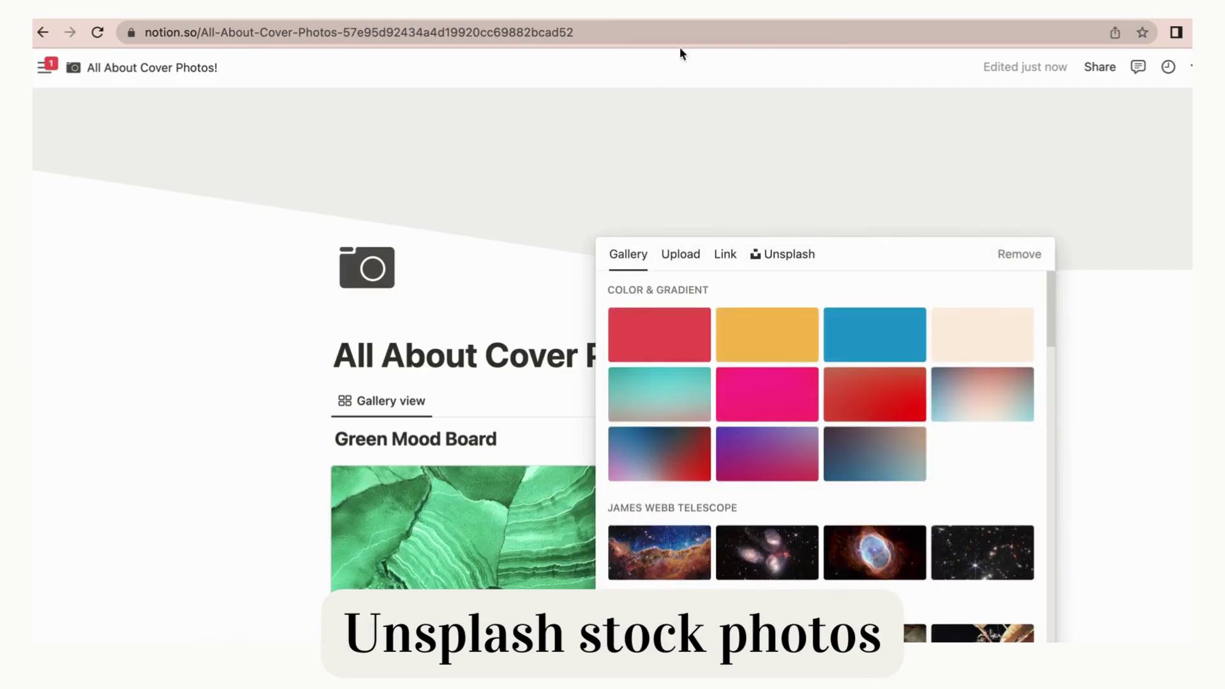
{"action": "left_click", "coordinate": [690, 20]}
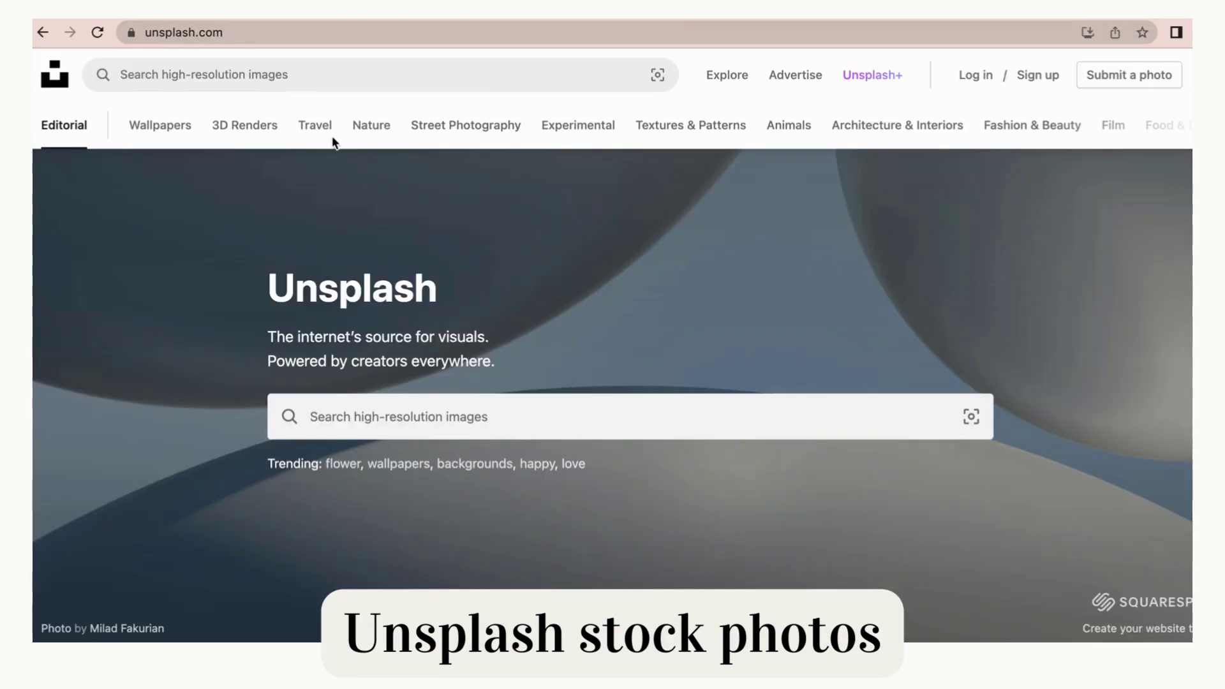
{"action": "scroll", "coordinate": [333, 143], "scroll_direction": "down", "scroll_amount": 10}
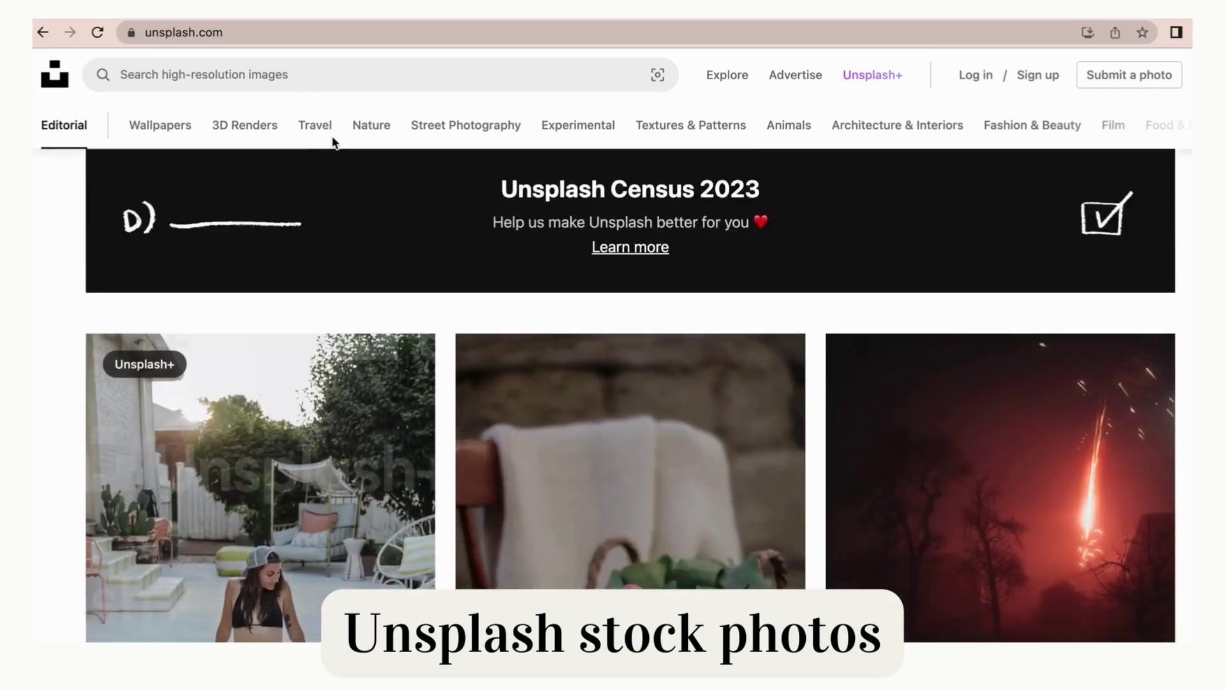
{"action": "scroll", "coordinate": [333, 141], "scroll_direction": "down", "scroll_amount": 20}
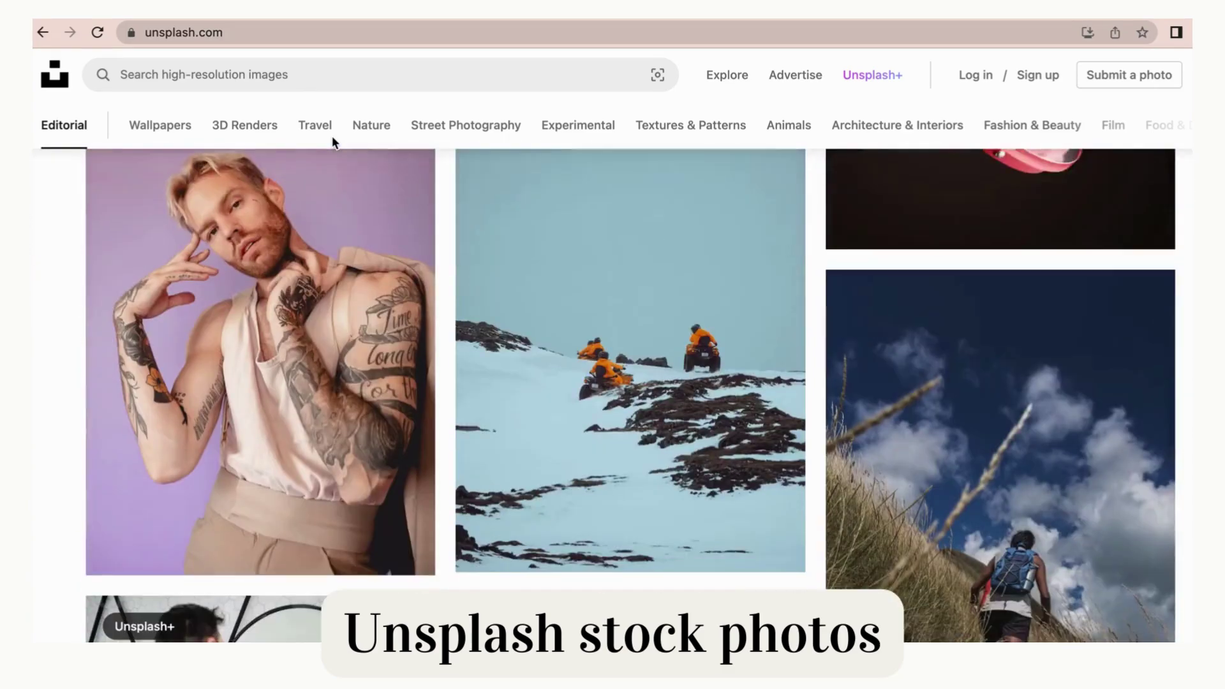
{"action": "scroll", "coordinate": [331, 135], "scroll_direction": "down", "scroll_amount": 20}
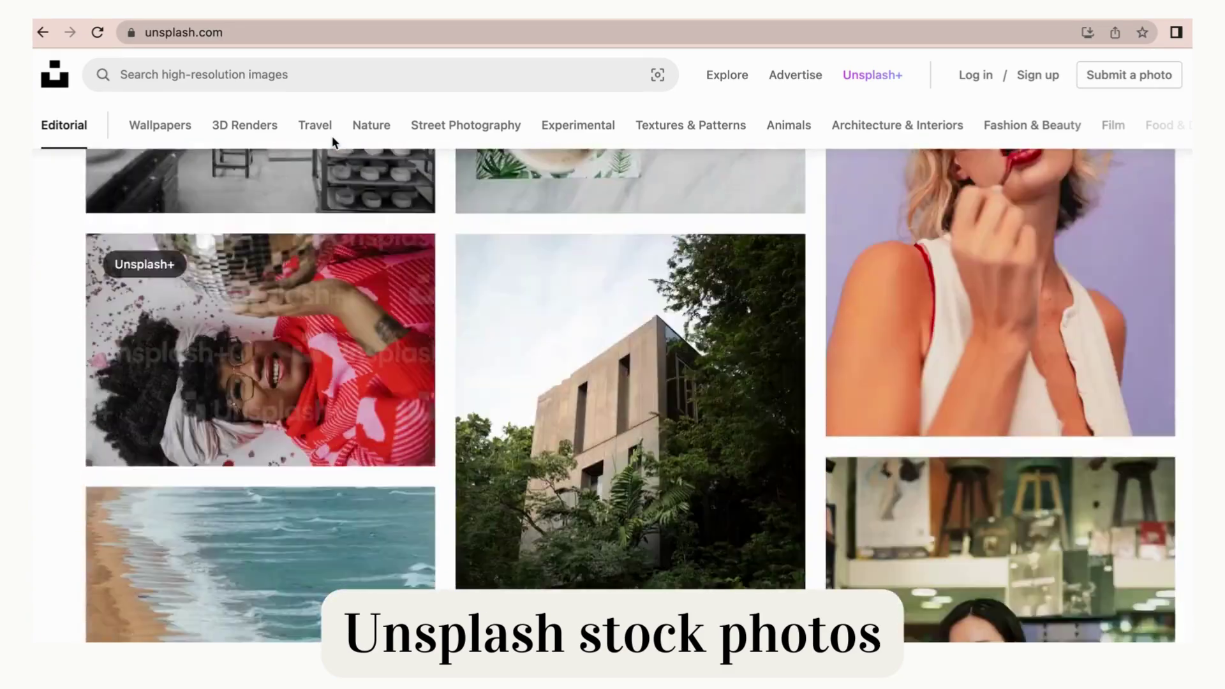
{"action": "scroll", "coordinate": [331, 135], "scroll_direction": "down", "scroll_amount": 10}
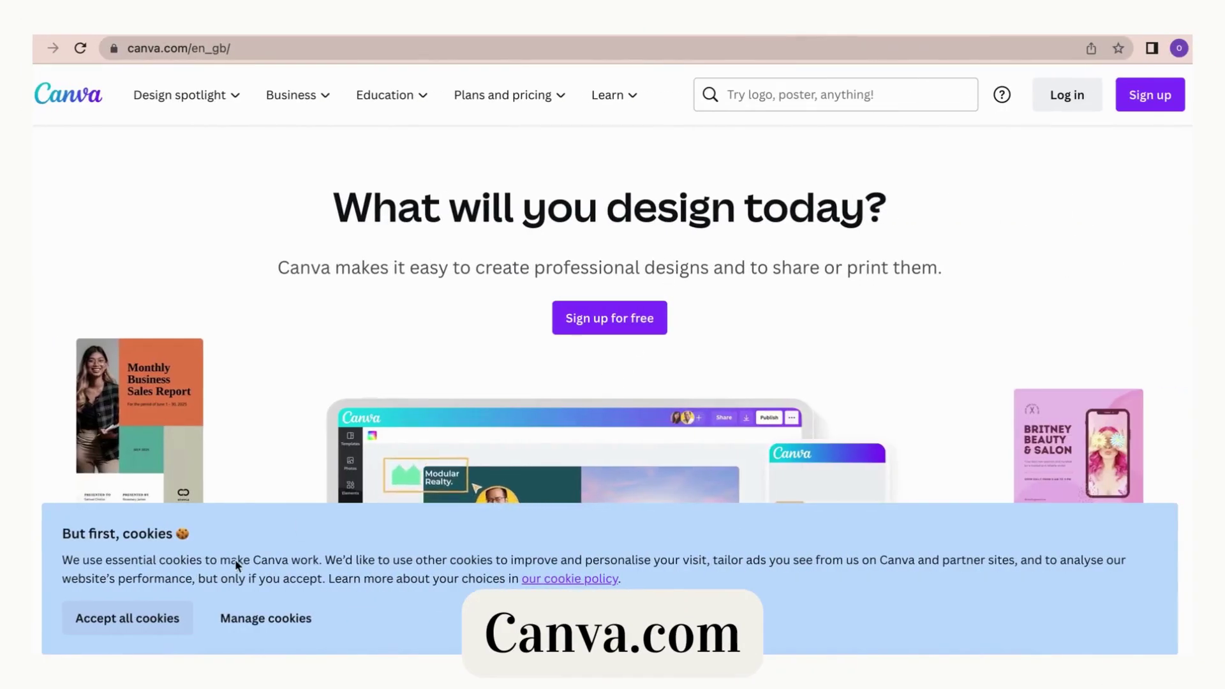
- Accept all cookies on canva.com and scroll the homepage down to 'We're full of surprises'
{"action": "left_click", "coordinate": [153, 618]}
{"action": "scroll", "coordinate": [281, 458], "scroll_direction": "down", "scroll_amount": 10}
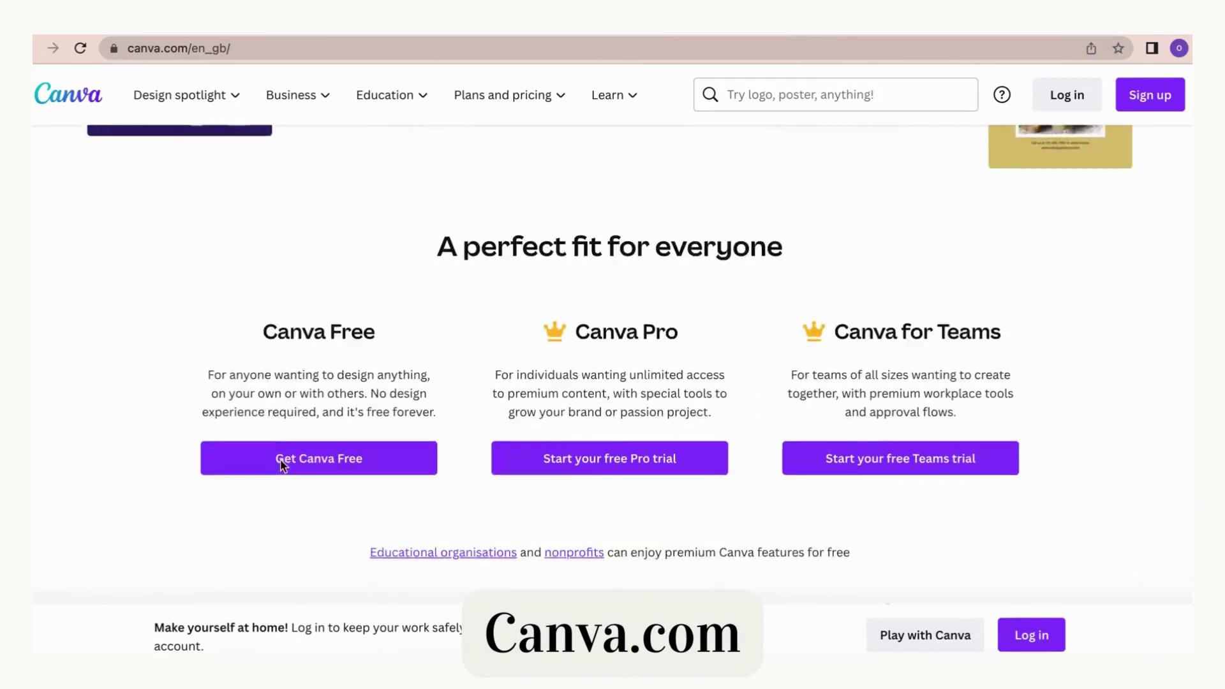
{"action": "scroll", "coordinate": [282, 464], "scroll_direction": "down", "scroll_amount": 15}
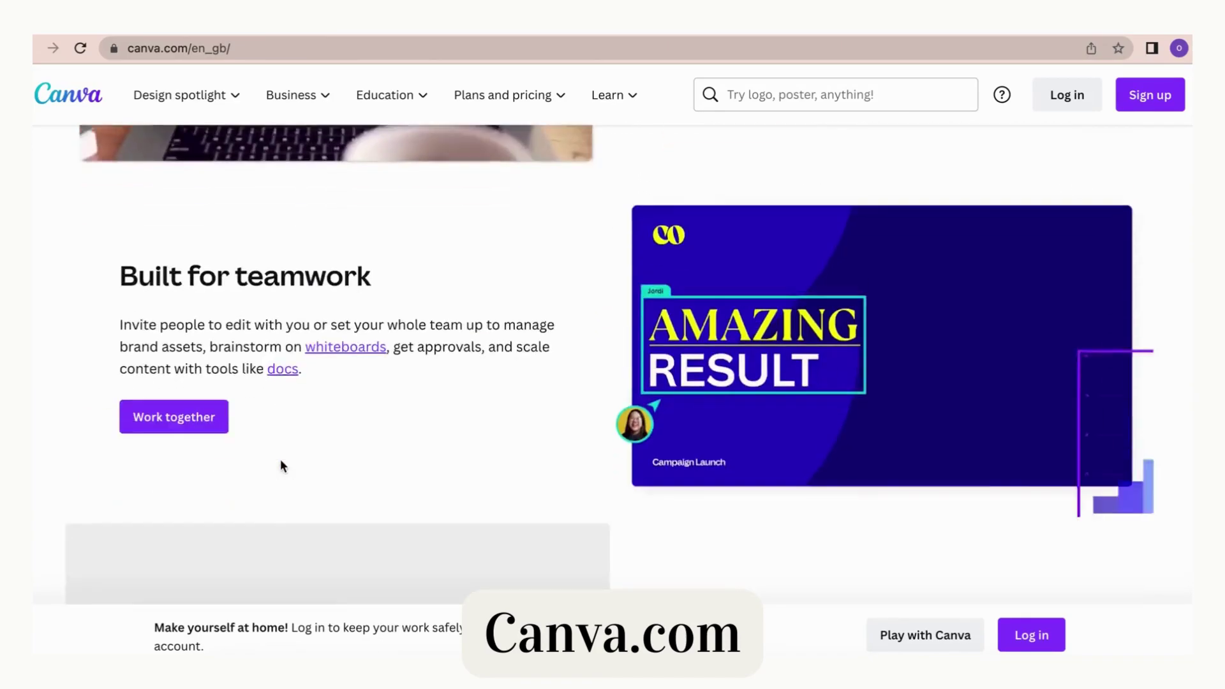
{"action": "scroll", "coordinate": [281, 466], "scroll_direction": "down", "scroll_amount": 15}
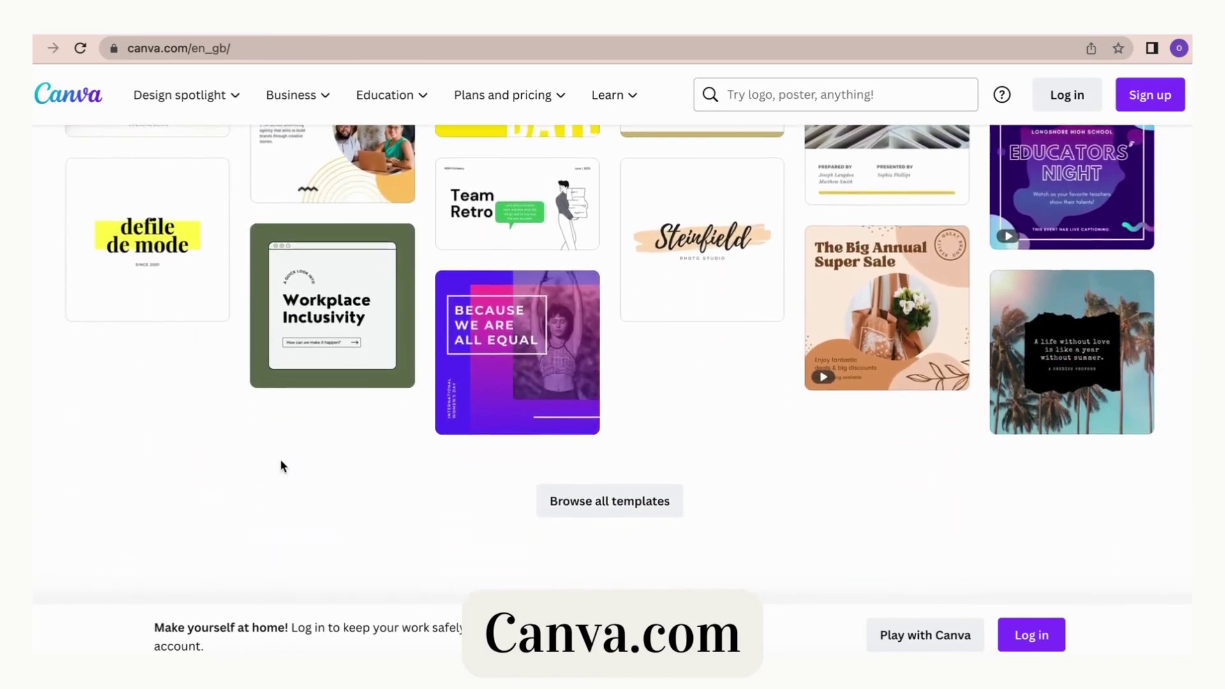
{"action": "scroll", "coordinate": [281, 461], "scroll_direction": "down", "scroll_amount": 12}
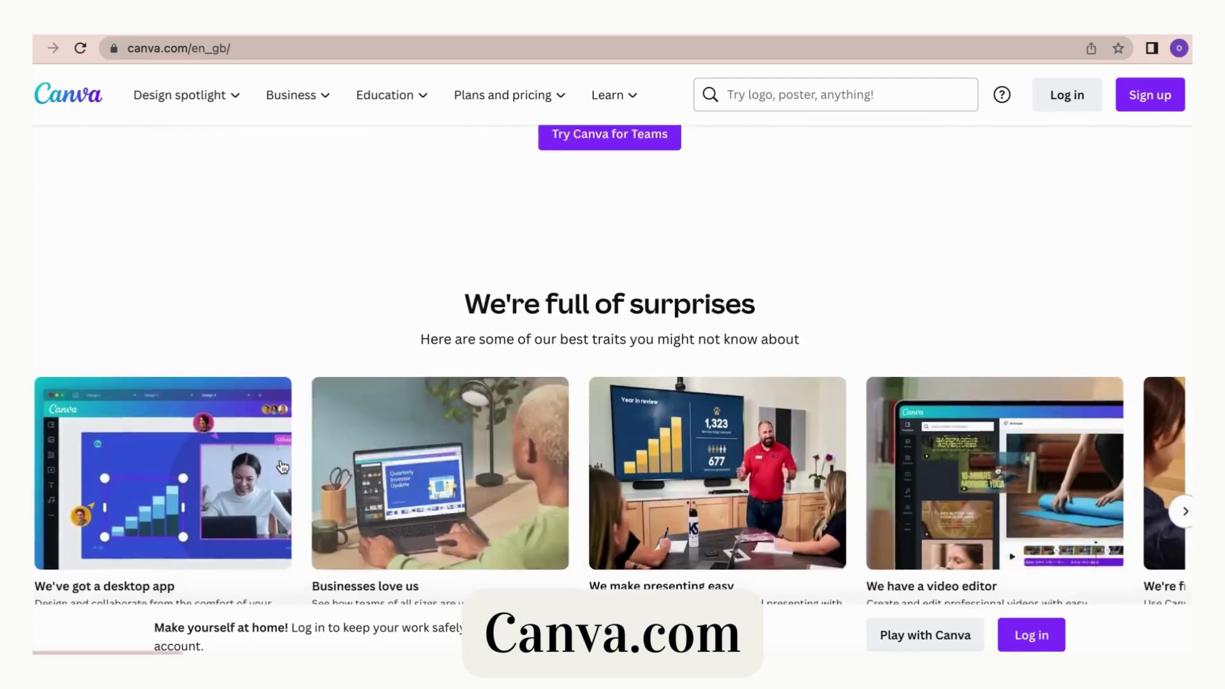
{"action": "scroll", "coordinate": [282, 463], "scroll_direction": "down", "scroll_amount": 8}
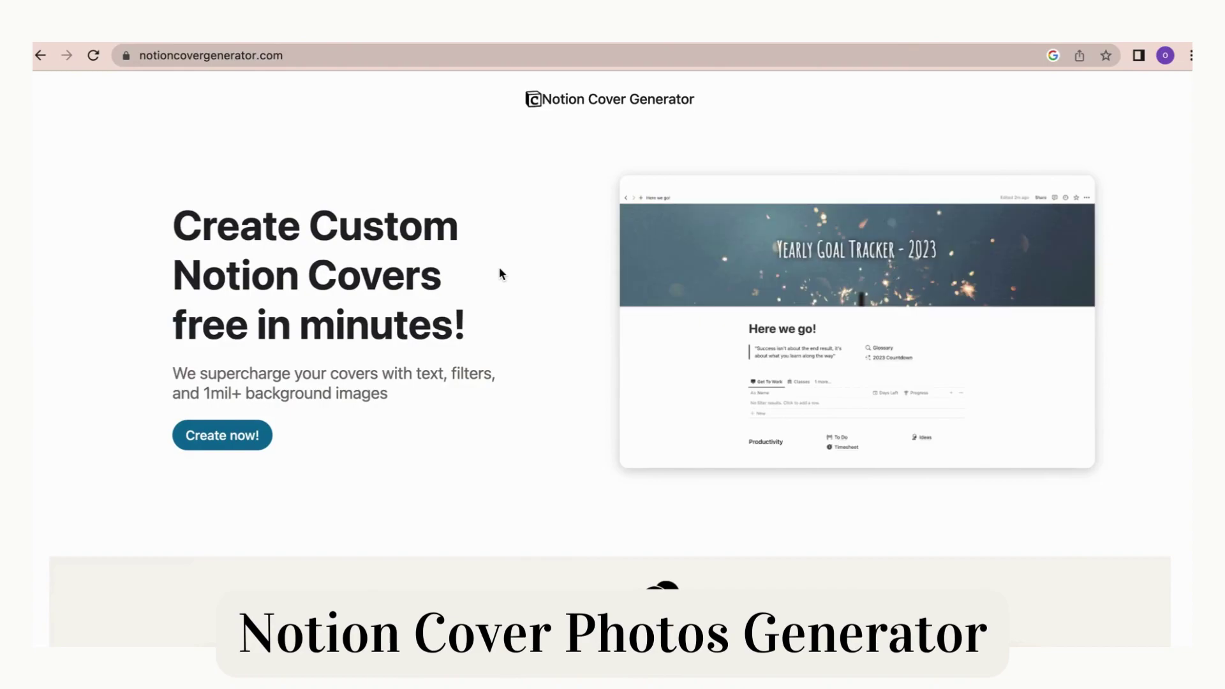
{"action": "scroll", "coordinate": [500, 269], "scroll_direction": "down", "scroll_amount": 4}
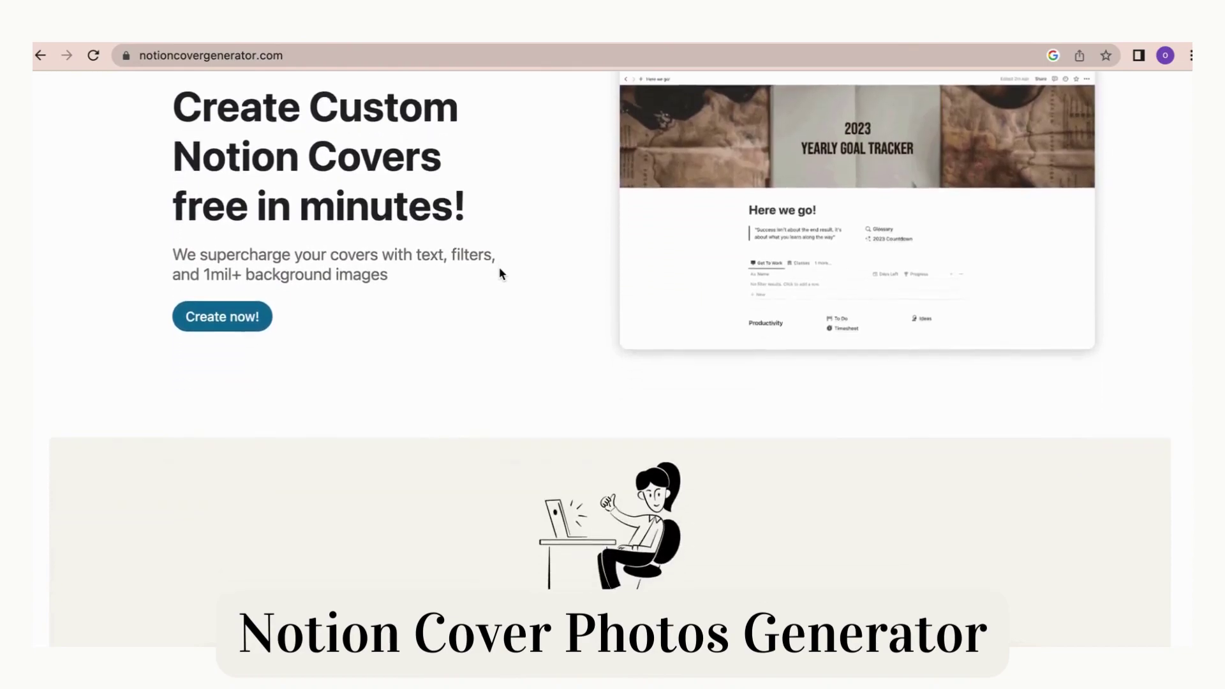
{"action": "scroll", "coordinate": [499, 270], "scroll_direction": "down", "scroll_amount": 10}
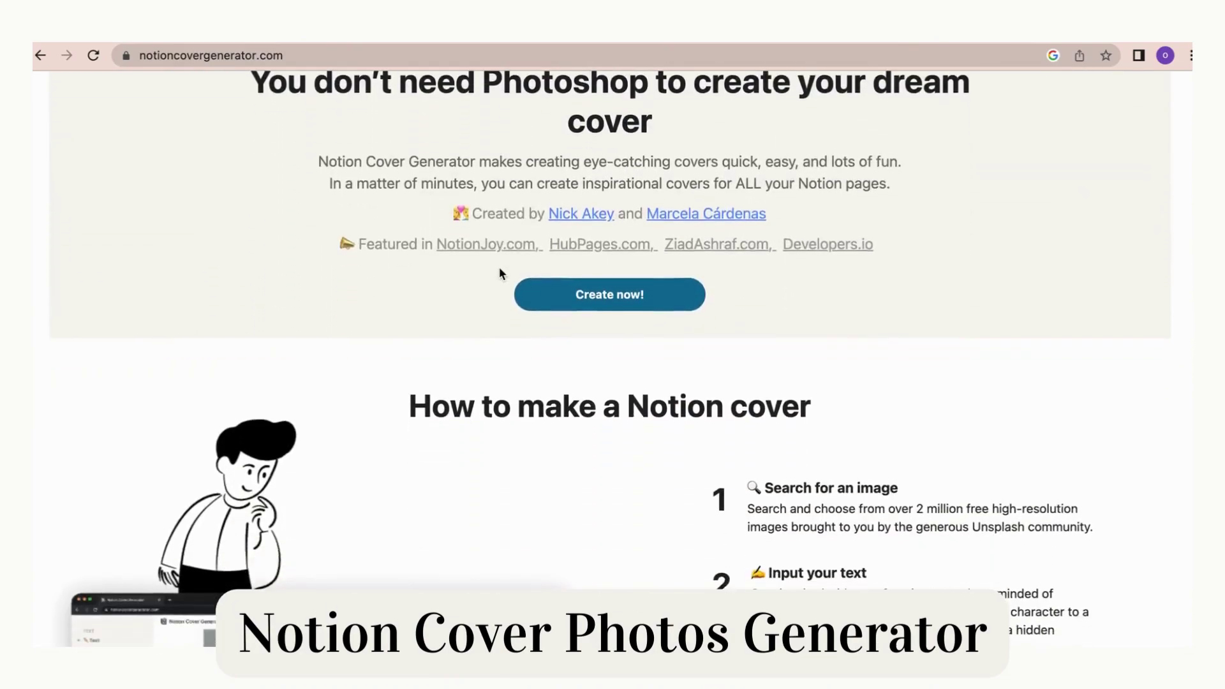
{"action": "scroll", "coordinate": [500, 269], "scroll_direction": "down", "scroll_amount": 3}
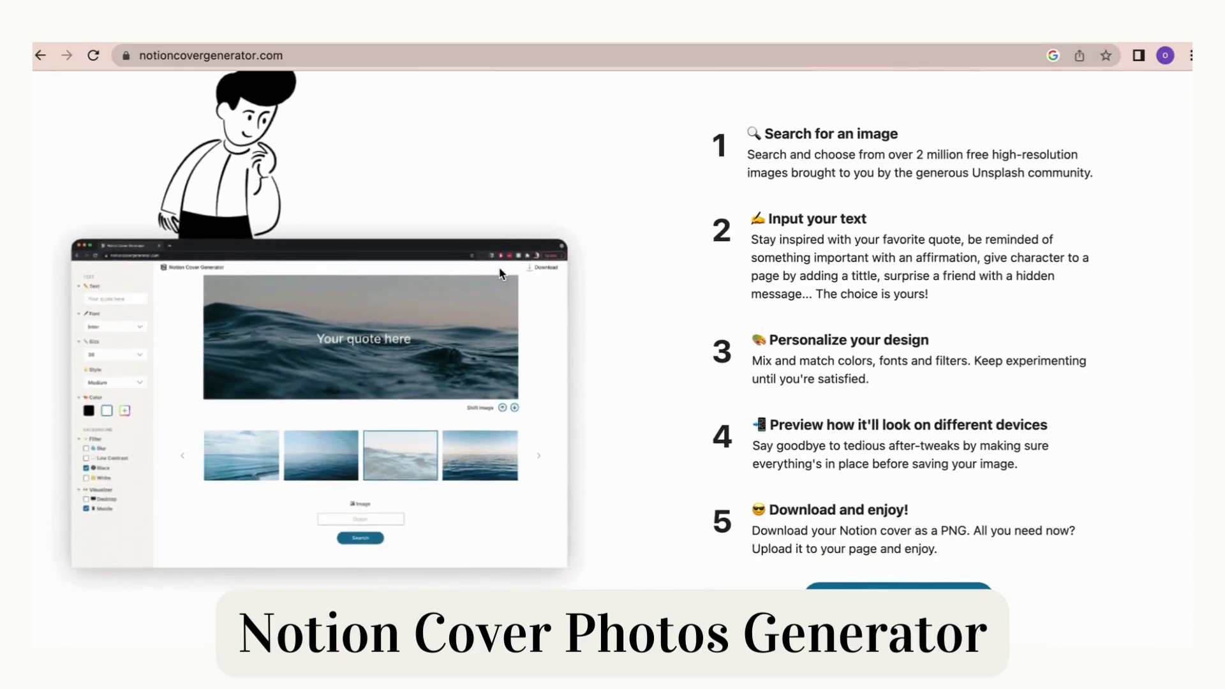
{"action": "scroll", "coordinate": [499, 271], "scroll_direction": "up", "scroll_amount": 17}
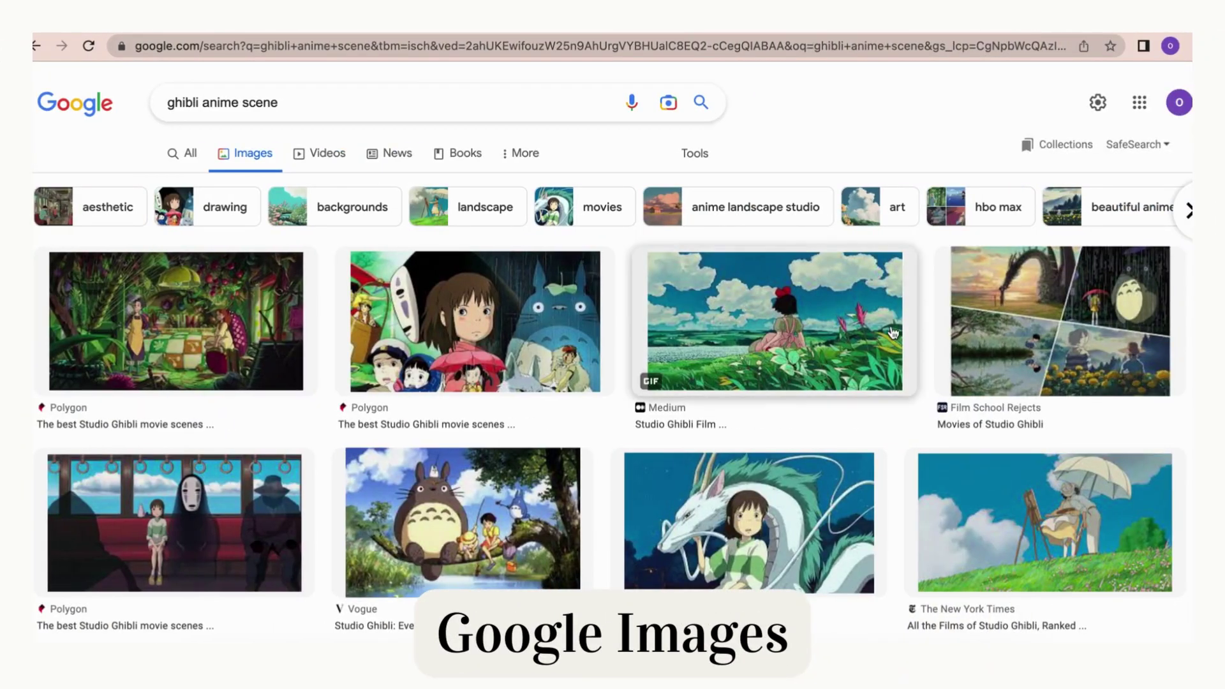
- Scroll down through the Google Images results for 'ghibli anime scene'
{"action": "scroll", "coordinate": [893, 333], "scroll_direction": "down", "scroll_amount": 6}
{"action": "scroll", "coordinate": [893, 332], "scroll_direction": "down", "scroll_amount": 3}
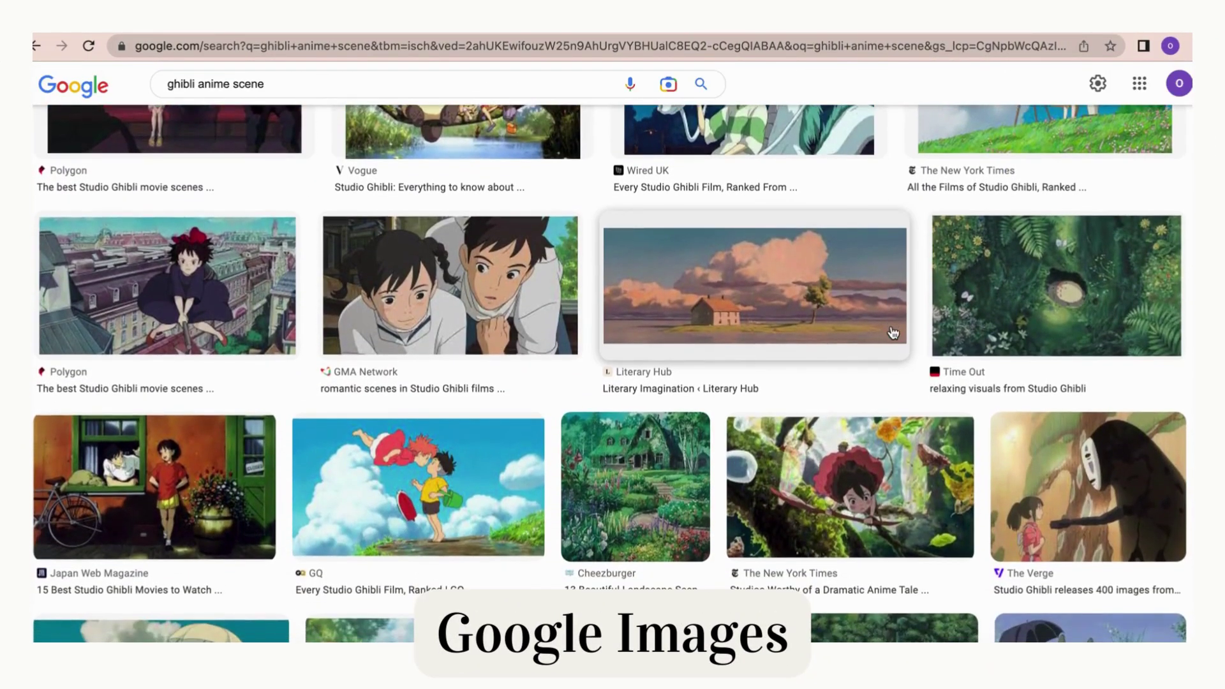
{"action": "scroll", "coordinate": [894, 333], "scroll_direction": "down", "scroll_amount": 7}
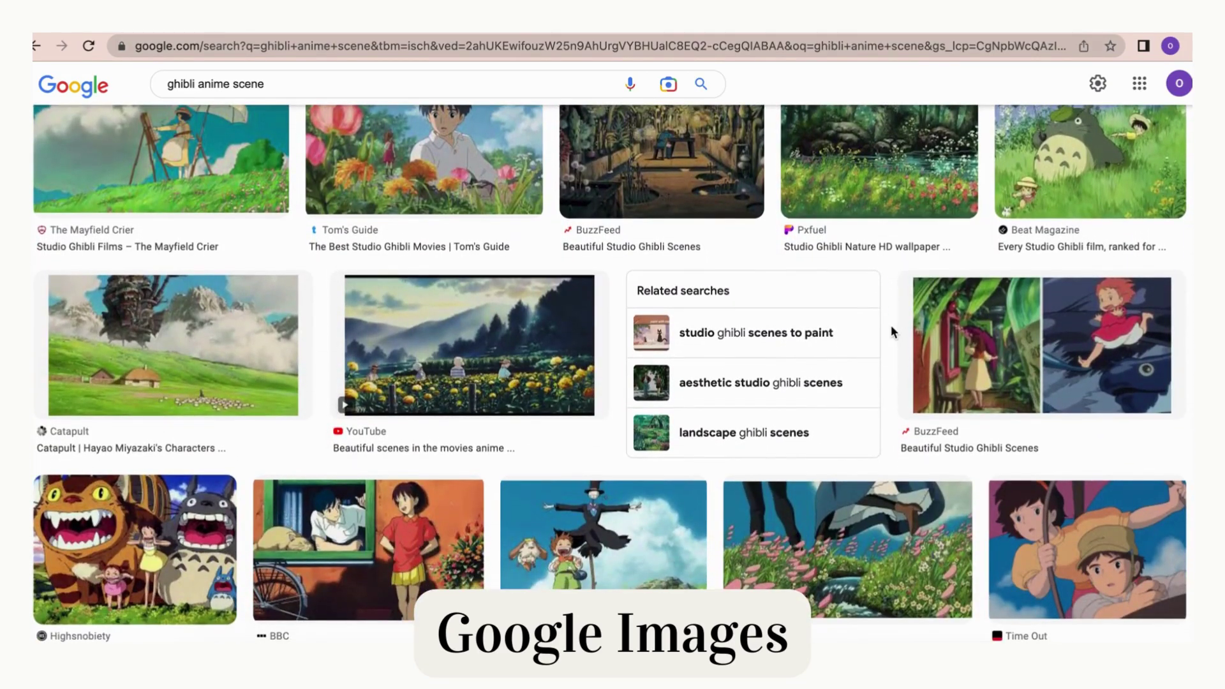
{"action": "scroll", "coordinate": [894, 333], "scroll_direction": "down", "scroll_amount": 5}
{"action": "scroll", "coordinate": [894, 332], "scroll_direction": "down", "scroll_amount": 2}
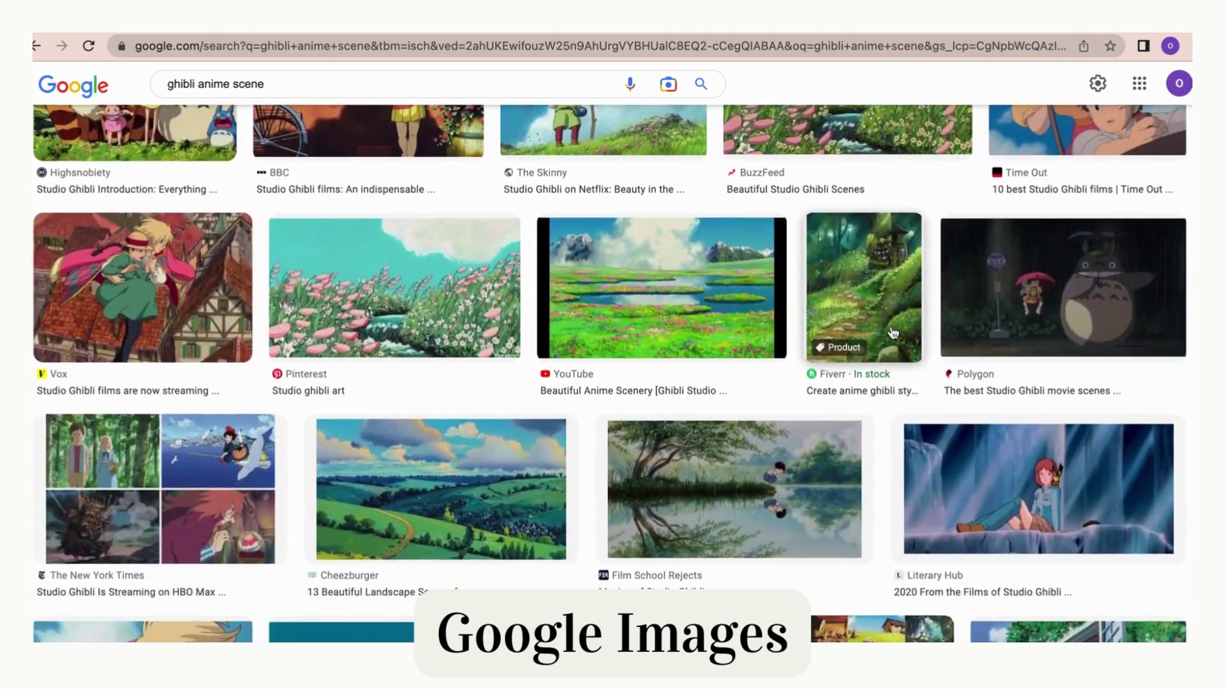
{"action": "scroll", "coordinate": [893, 333], "scroll_direction": "down", "scroll_amount": 8}
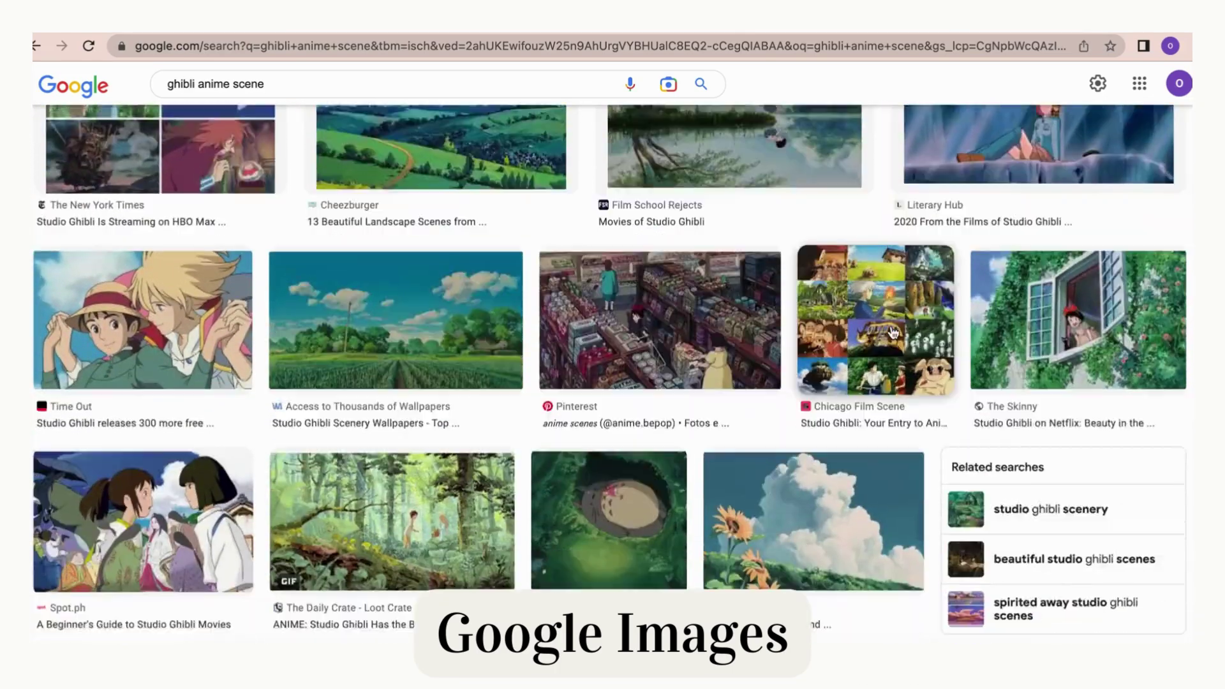
{"action": "scroll", "coordinate": [894, 332], "scroll_direction": "down", "scroll_amount": 9}
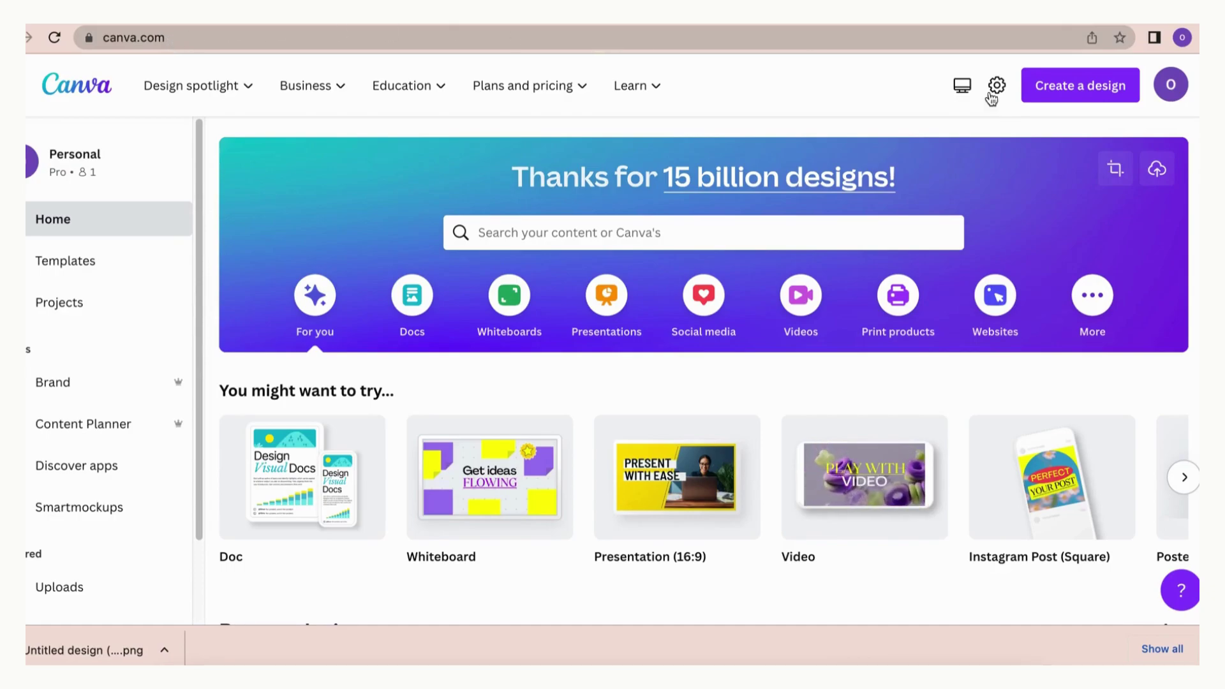
- Search 'facebook cover' in Create a design and start a Facebook Cover (1640 × 924 px) design
{"action": "left_click", "coordinate": [1056, 99]}
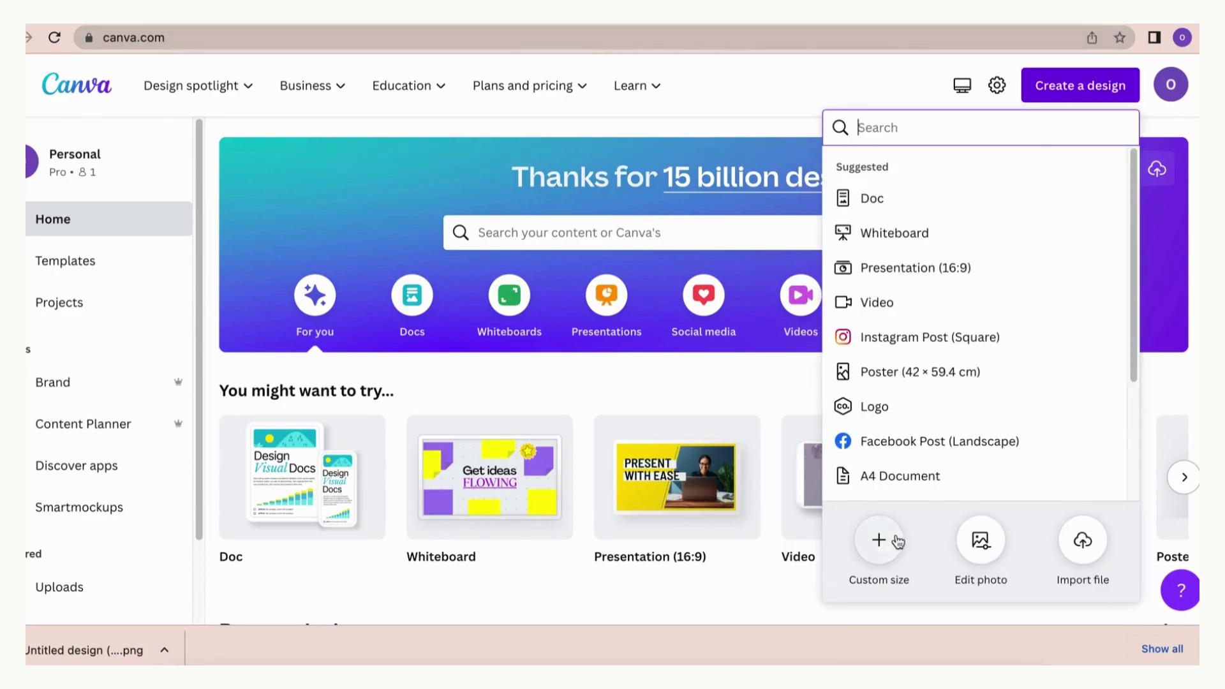
{"action": "left_click", "coordinate": [889, 547]}
{"action": "key", "text": "Escape"}
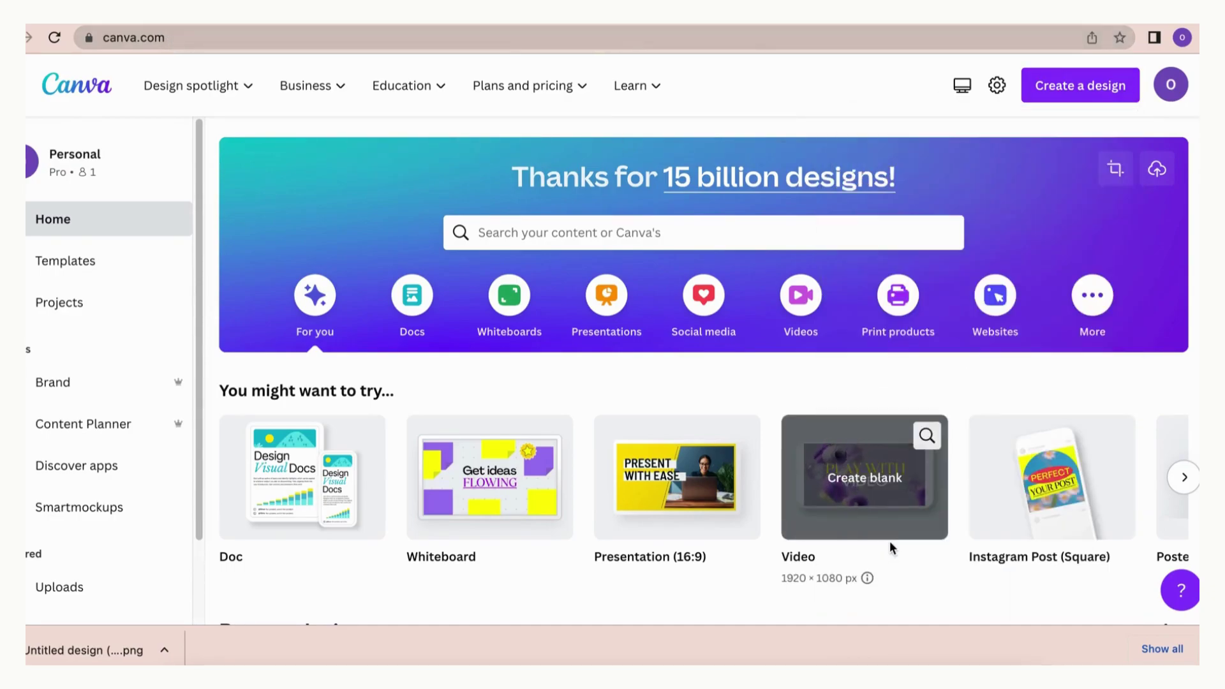
{"action": "left_click", "coordinate": [1080, 85]}
{"action": "left_click", "coordinate": [884, 544]}
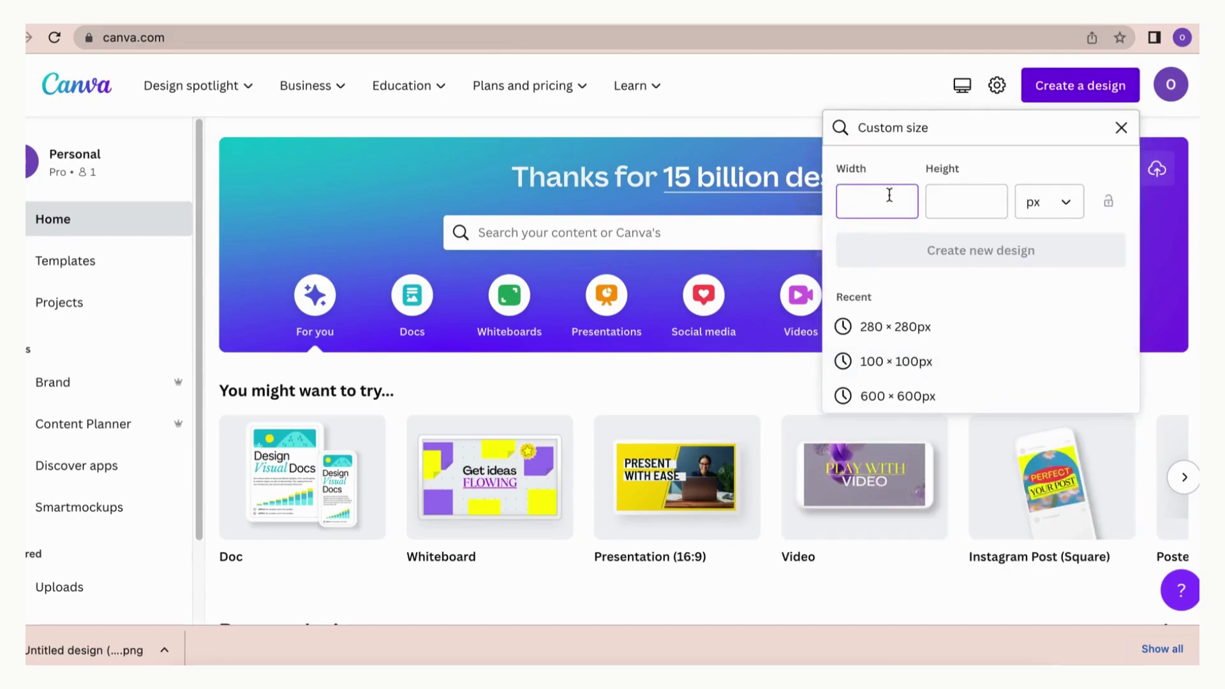
{"action": "left_click", "coordinate": [1121, 128]}
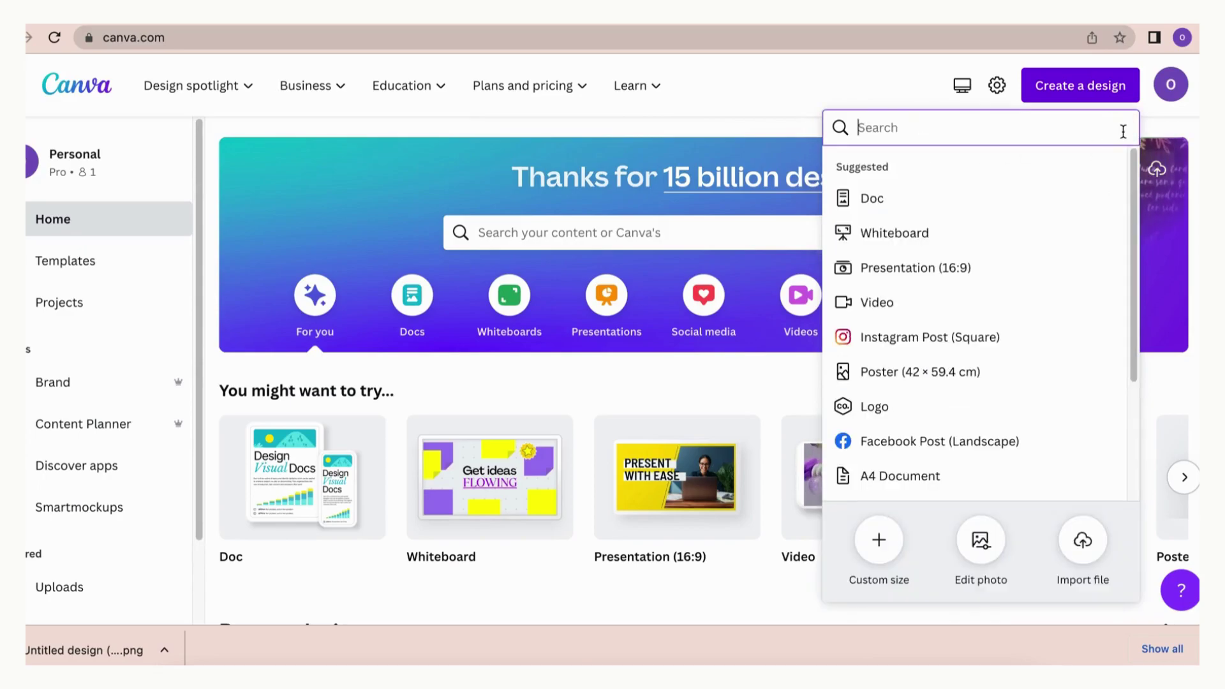
{"action": "type", "text": "f"}
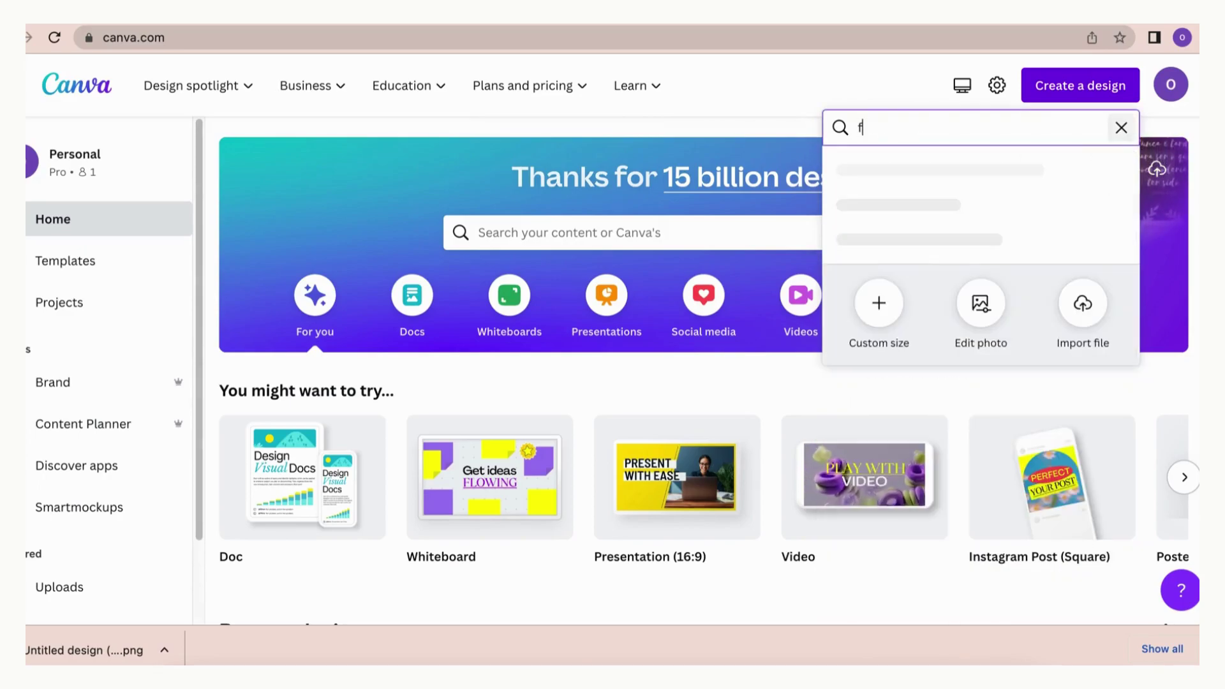
{"action": "type", "text": "acebook cover"}
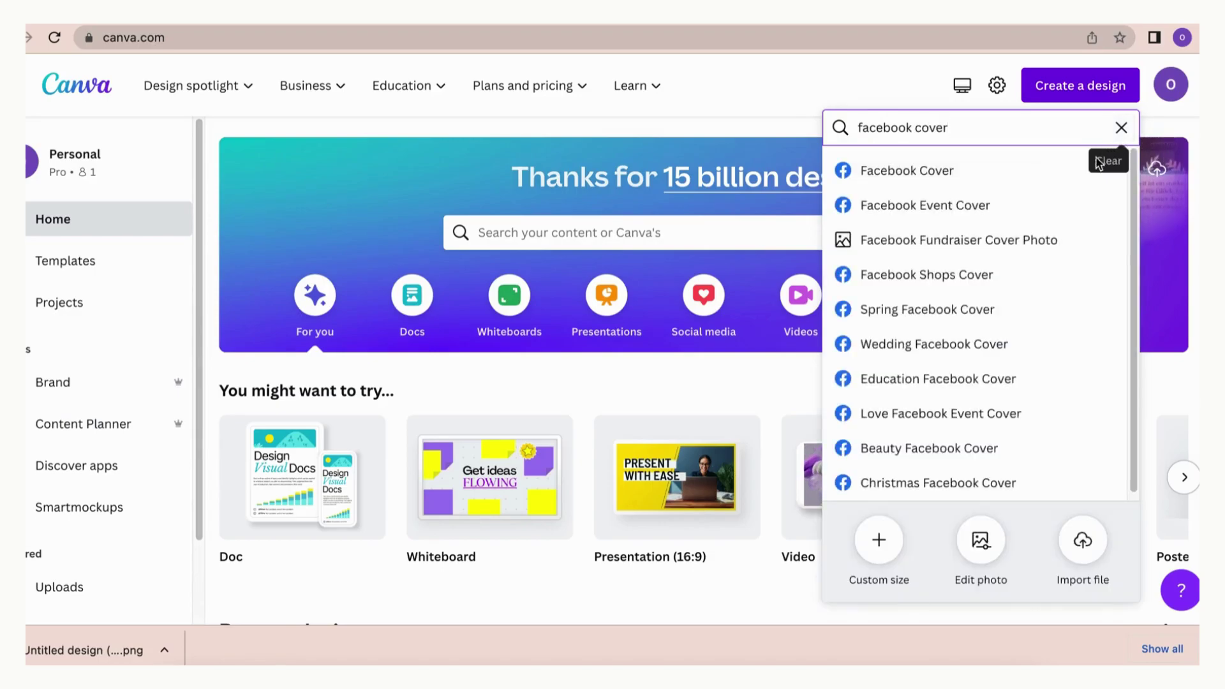
{"action": "left_click", "coordinate": [1008, 181]}
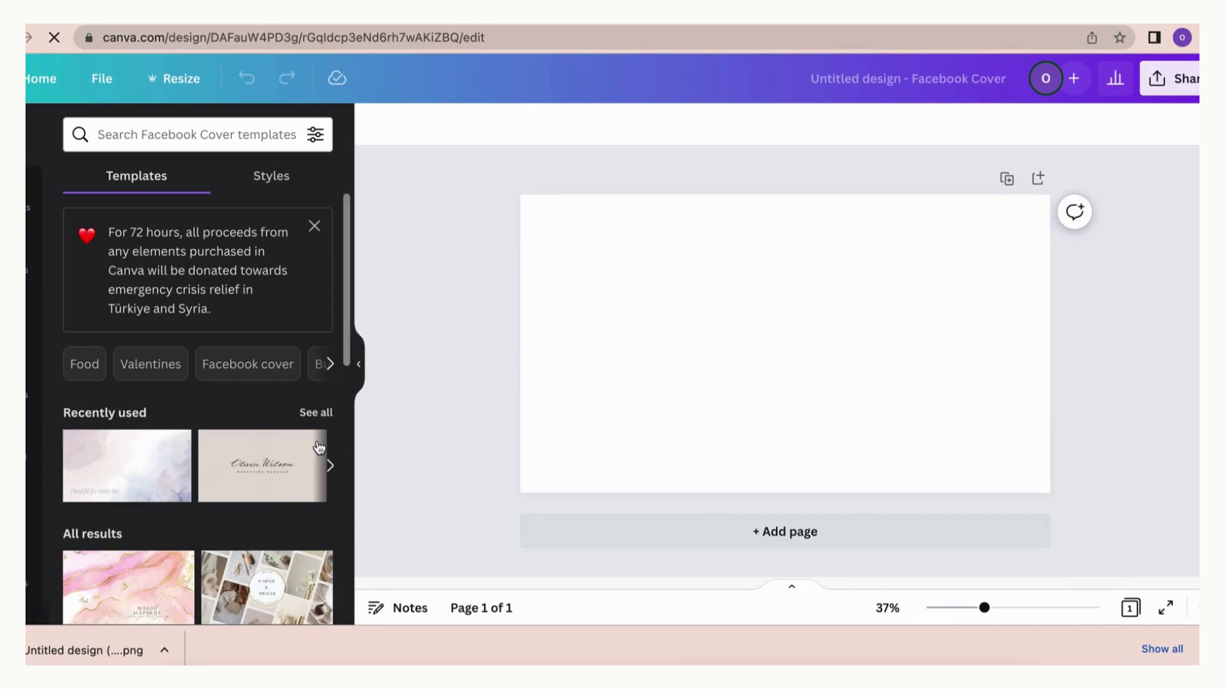
- Apply the pastel watercolor template to the blank cover and delete its 'Thankful for every day' text
{"action": "left_click", "coordinate": [164, 469]}
{"action": "left_click", "coordinate": [638, 451]}
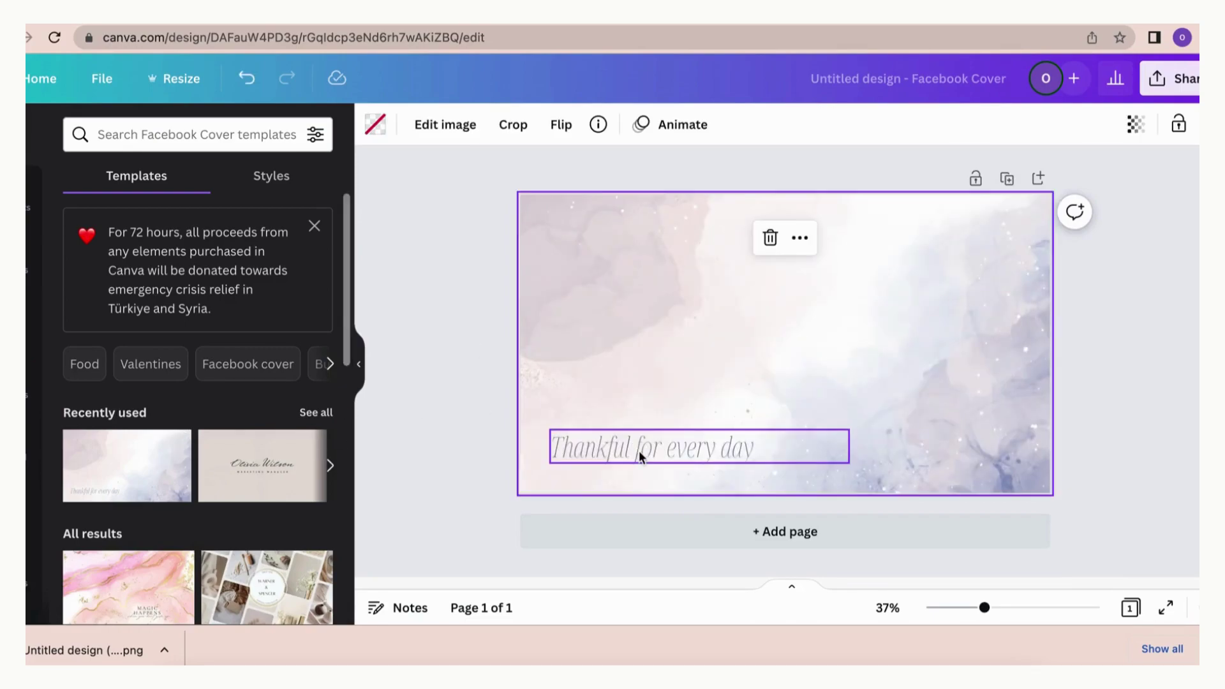
{"action": "key", "text": "Delete"}
- Download the Canva design as a PNG and return to the Notion page
{"action": "left_click", "coordinate": [1192, 81]}
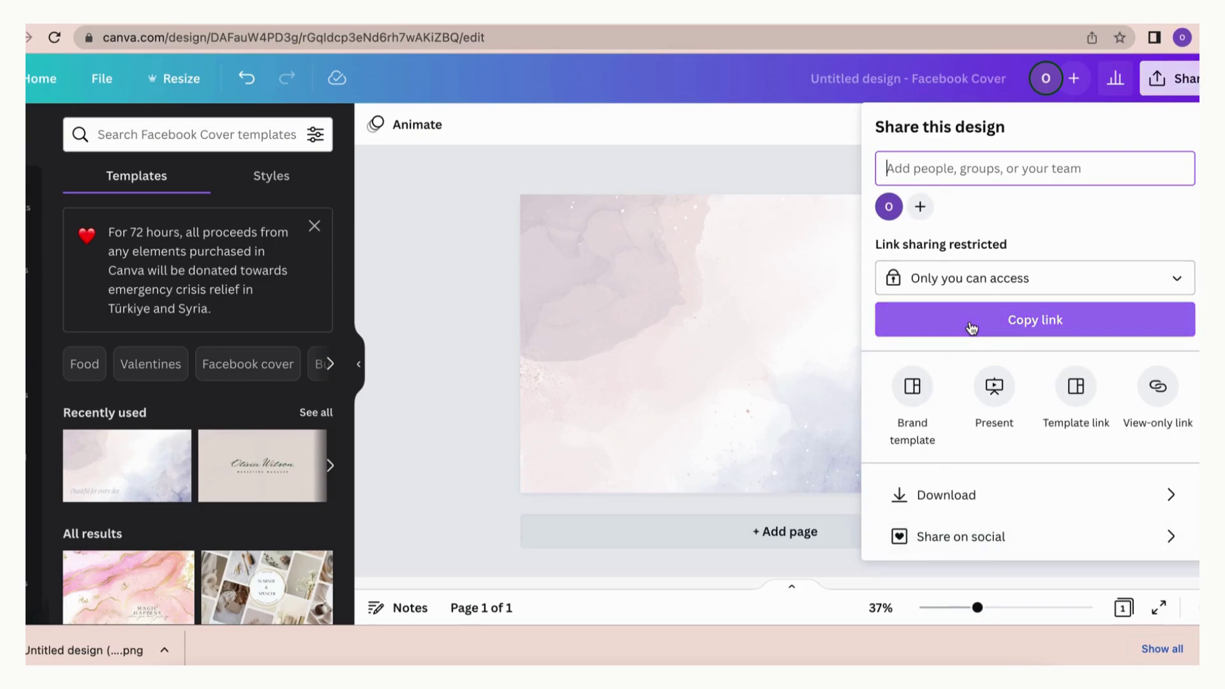
{"action": "scroll", "coordinate": [968, 328], "scroll_direction": "down", "scroll_amount": 2}
{"action": "left_click", "coordinate": [1004, 410]}
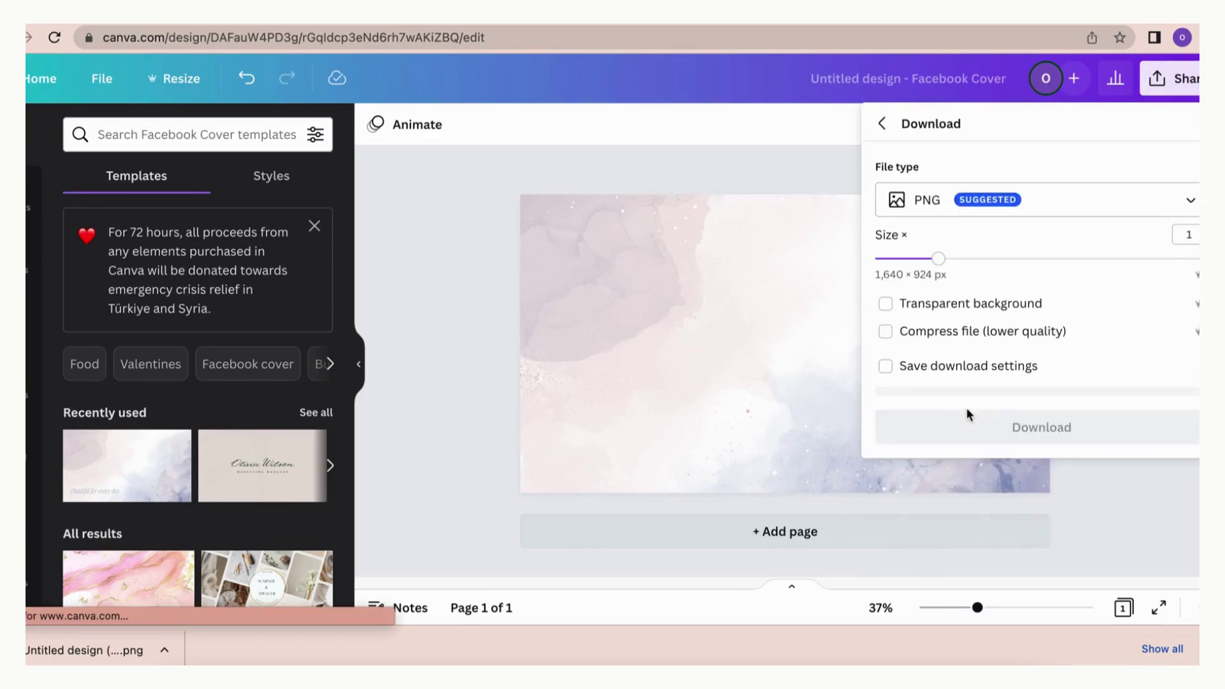
{"action": "left_click", "coordinate": [970, 432]}
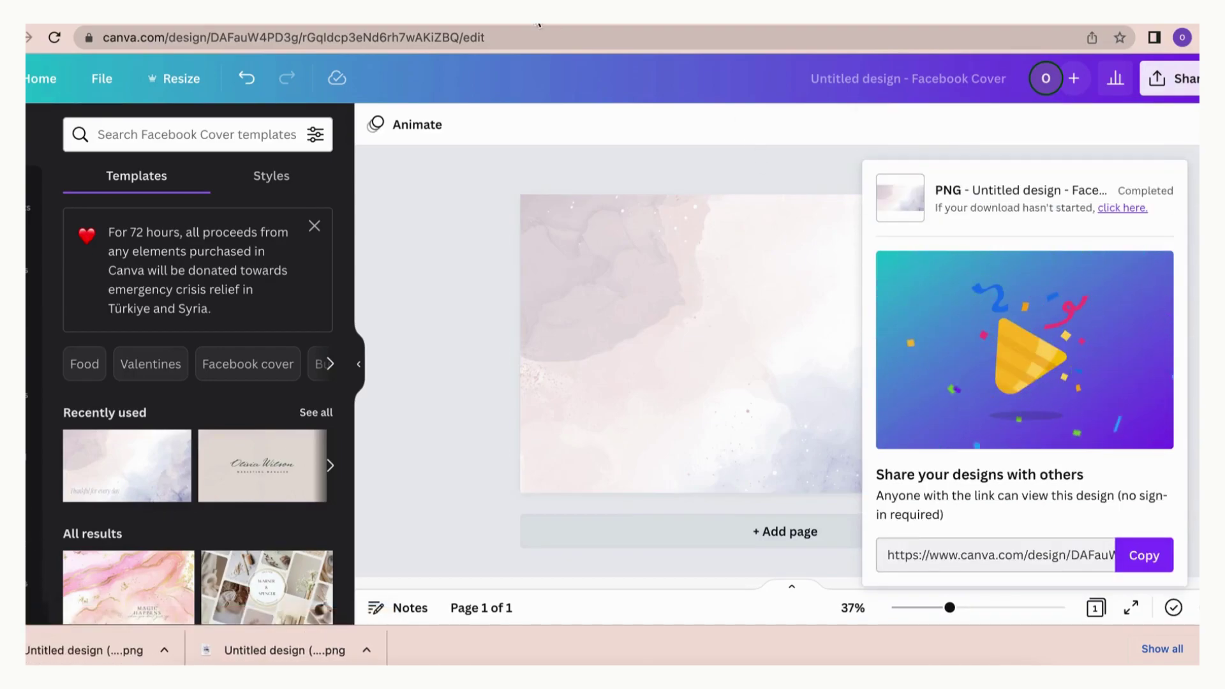
{"action": "left_click", "coordinate": [448, 21]}
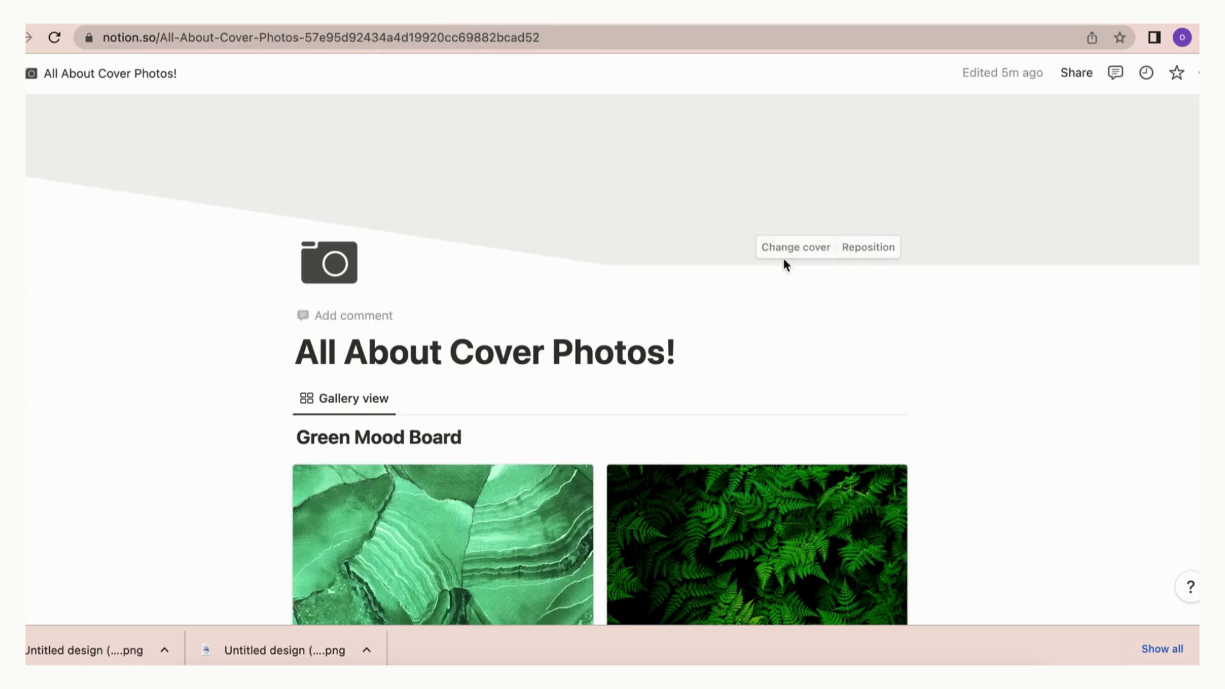
- Upload the downloaded pastel watercolor PNG as the cover of 'All About Cover Photos!'
{"action": "left_click", "coordinate": [802, 256]}
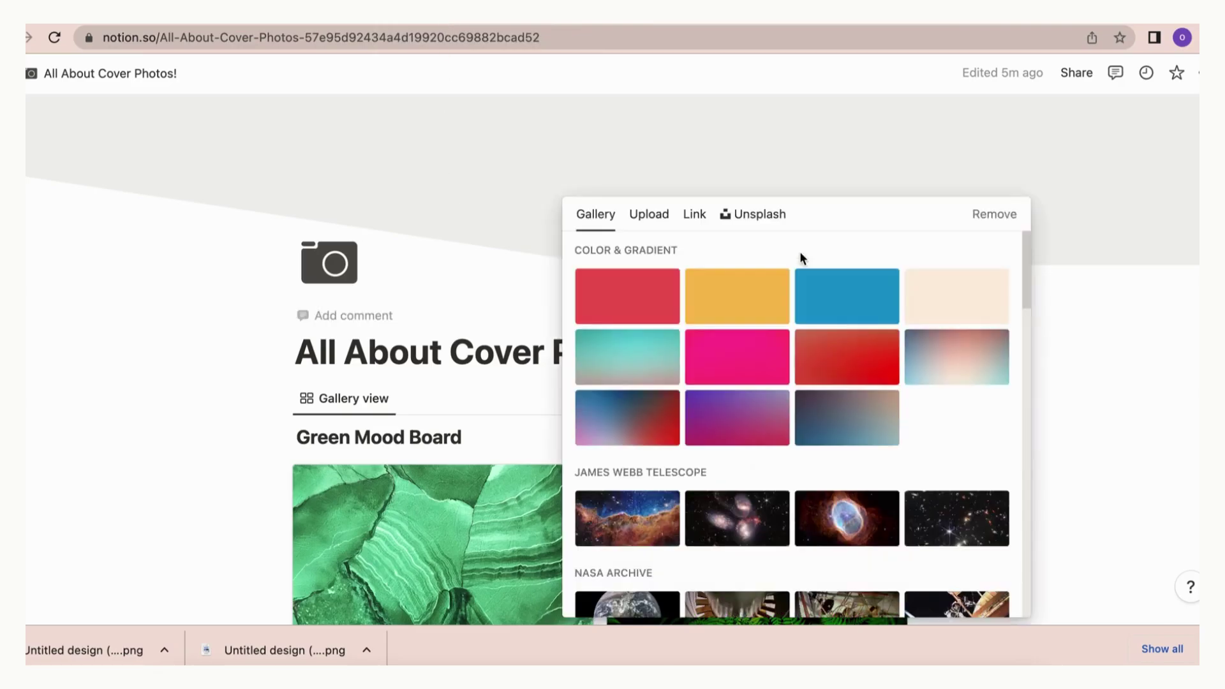
{"action": "left_click", "coordinate": [659, 214]}
{"action": "left_click", "coordinate": [668, 321]}
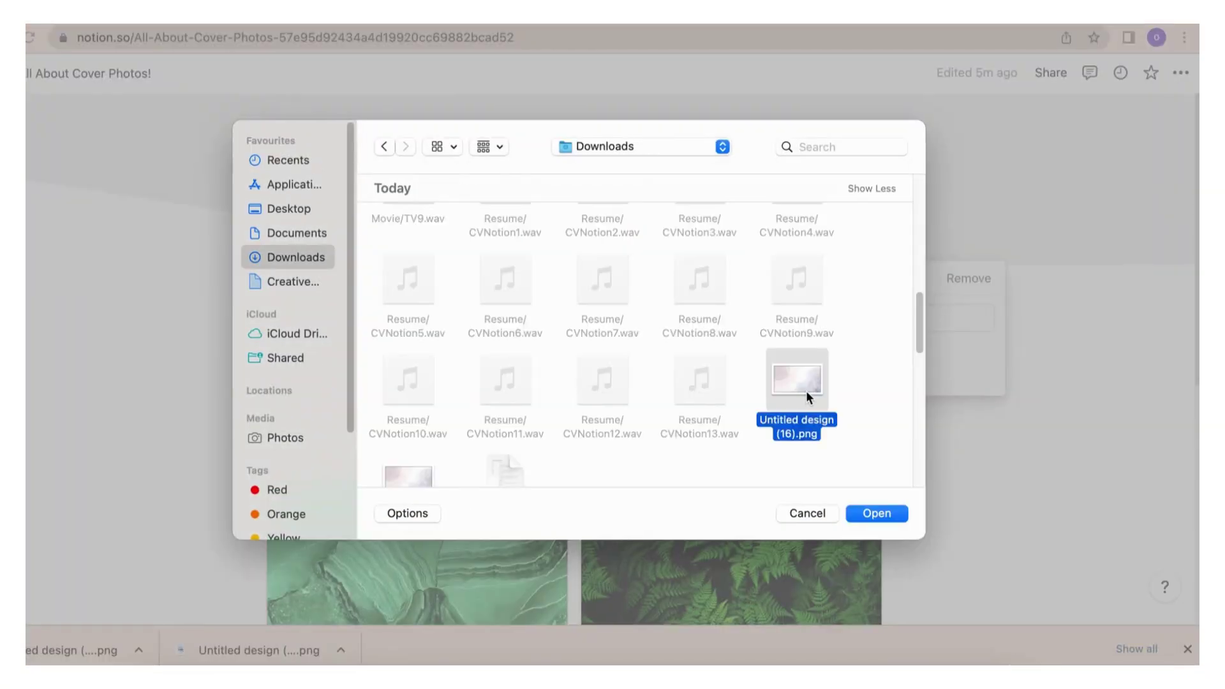
{"action": "double_click", "coordinate": [806, 392]}
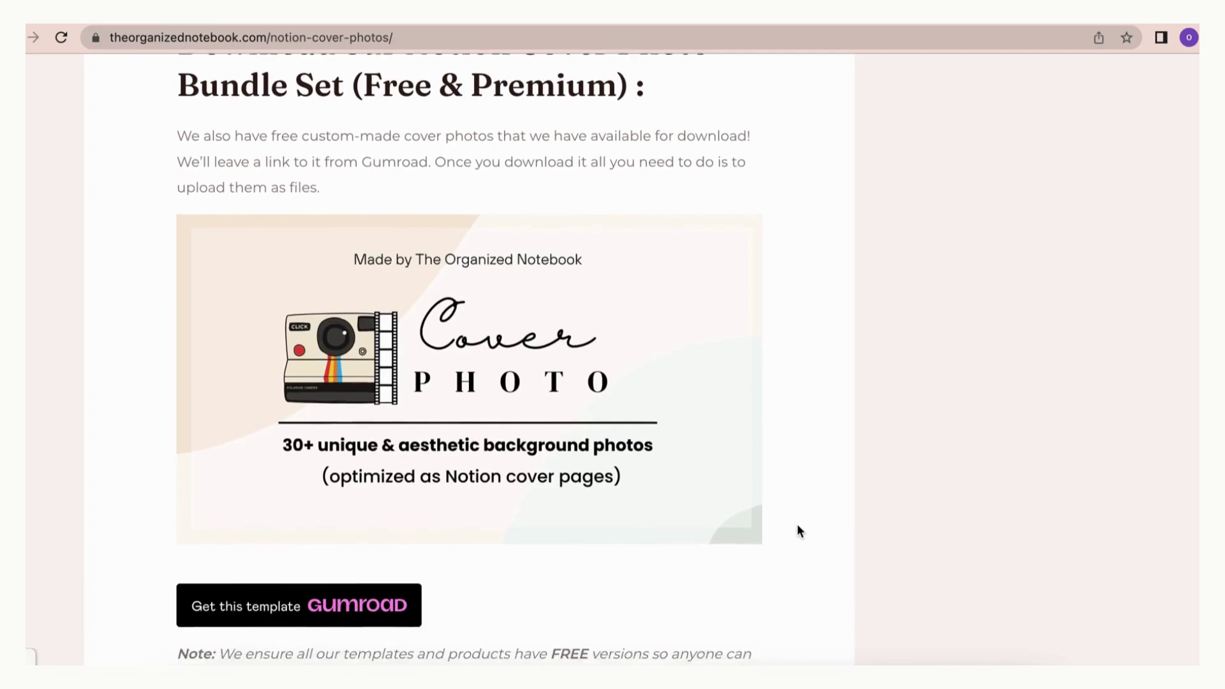
- Scroll down the Notion cover photos article through its free and premium bundle lists
{"action": "scroll", "coordinate": [798, 531], "scroll_direction": "down", "scroll_amount": 3}
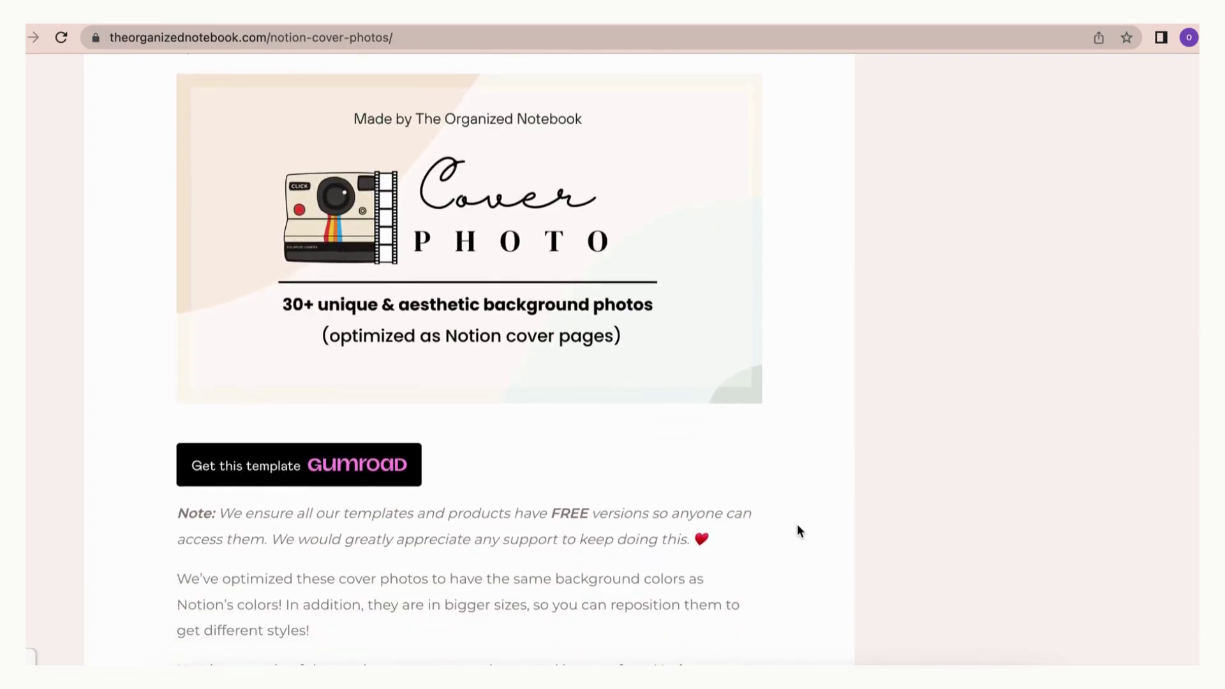
{"action": "scroll", "coordinate": [797, 525], "scroll_direction": "down", "scroll_amount": 3}
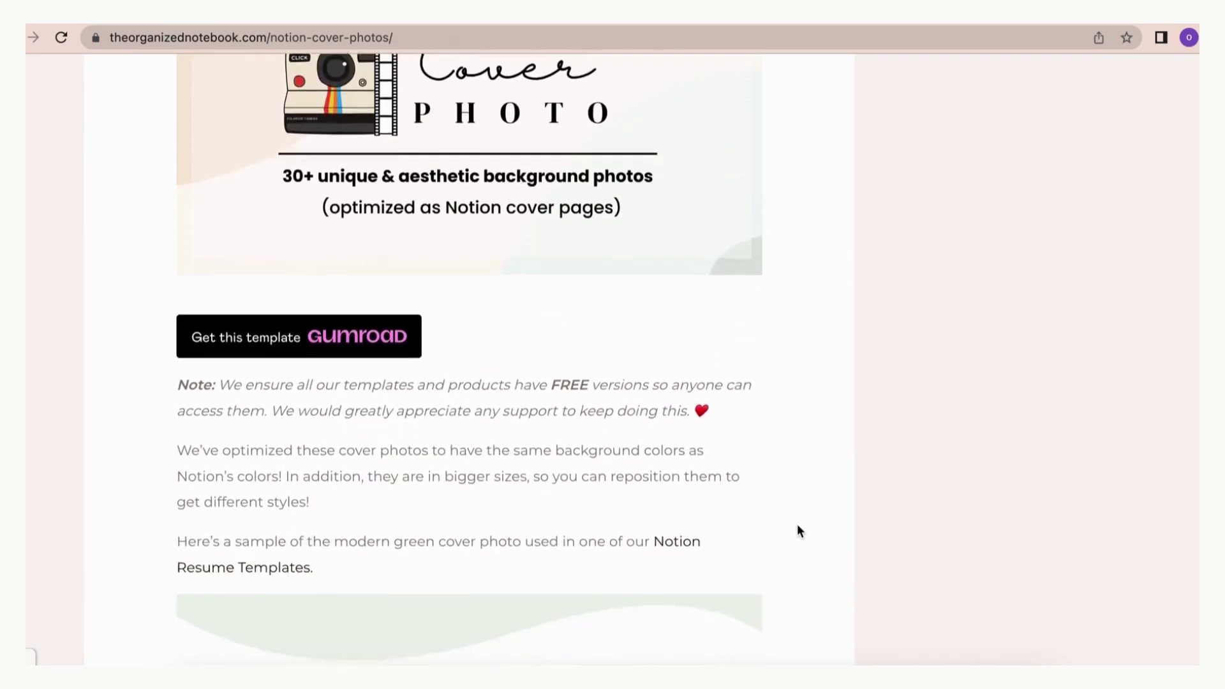
{"action": "scroll", "coordinate": [800, 532], "scroll_direction": "down", "scroll_amount": 5}
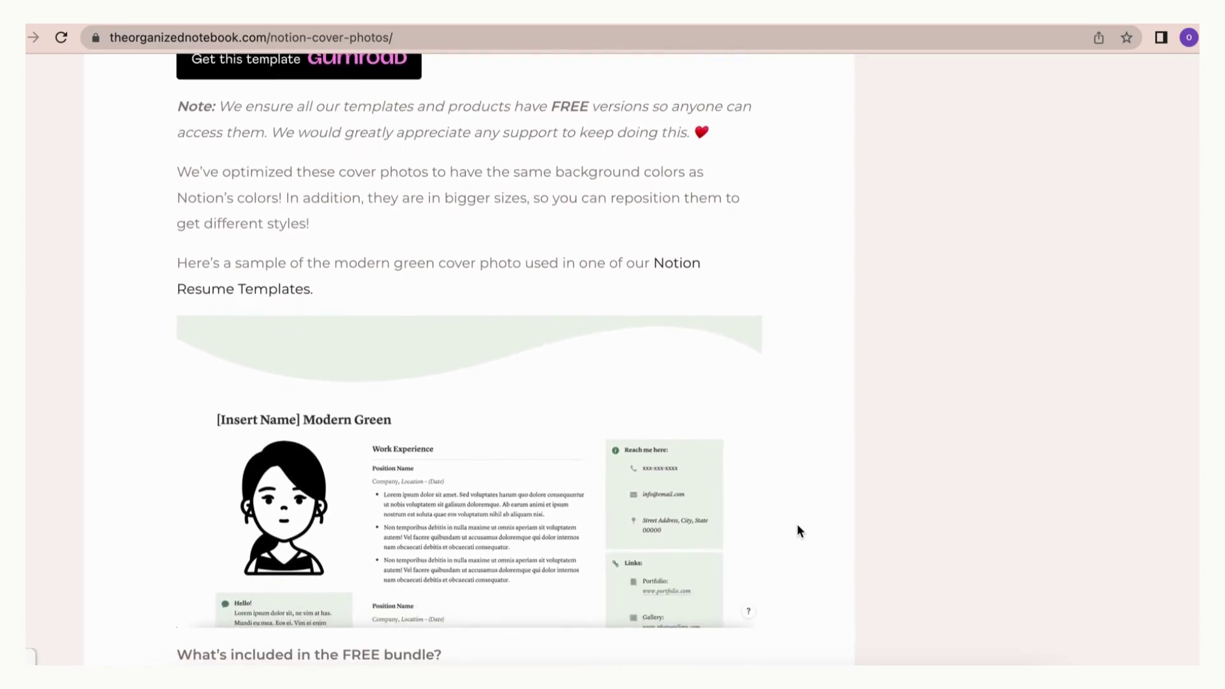
{"action": "scroll", "coordinate": [799, 530], "scroll_direction": "down", "scroll_amount": 1}
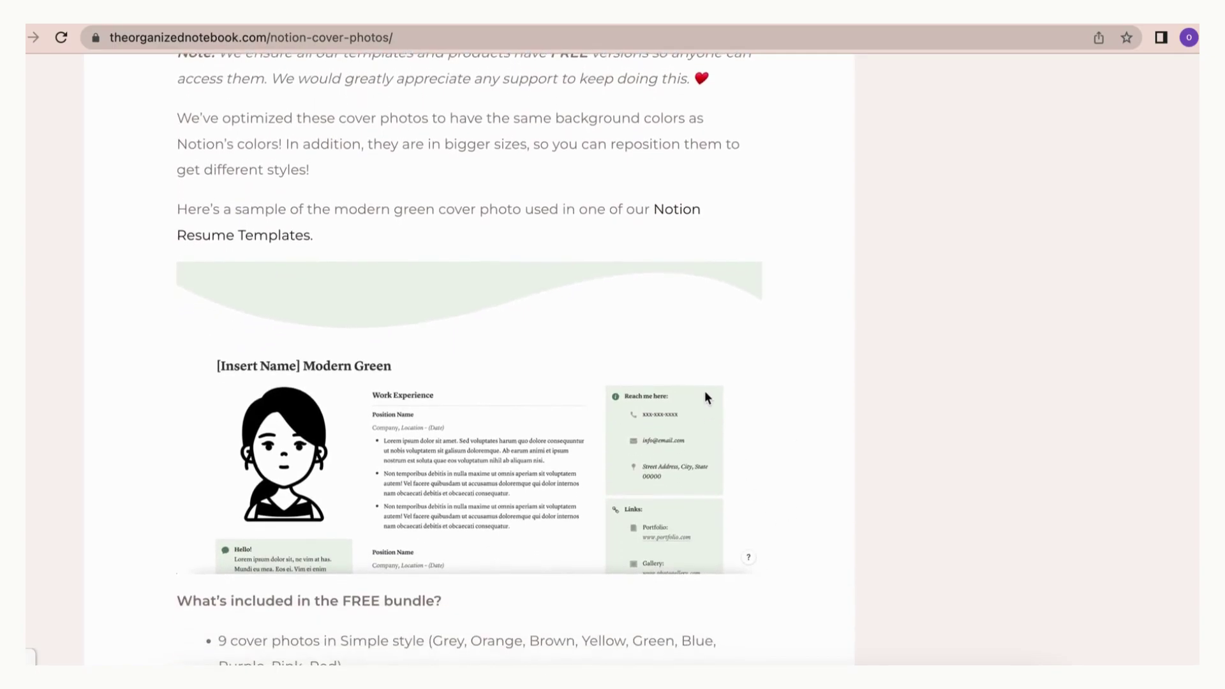
{"action": "scroll", "coordinate": [720, 271], "scroll_direction": "down", "scroll_amount": 4}
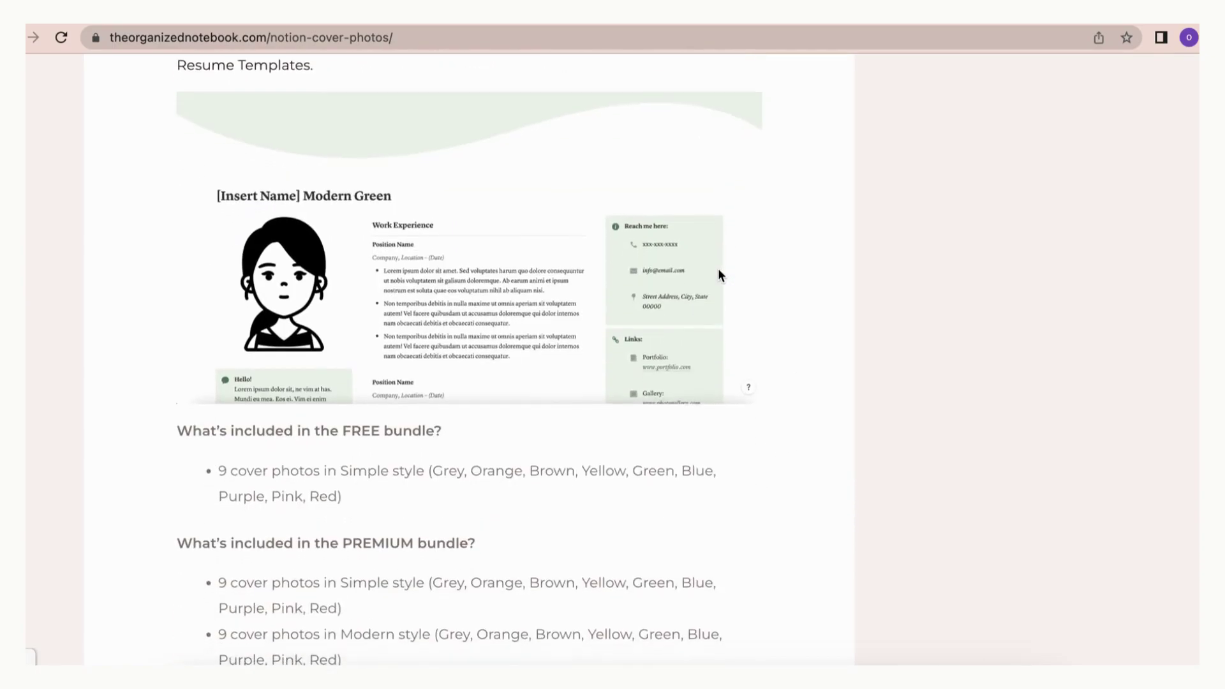
{"action": "scroll", "coordinate": [719, 276], "scroll_direction": "down", "scroll_amount": 1}
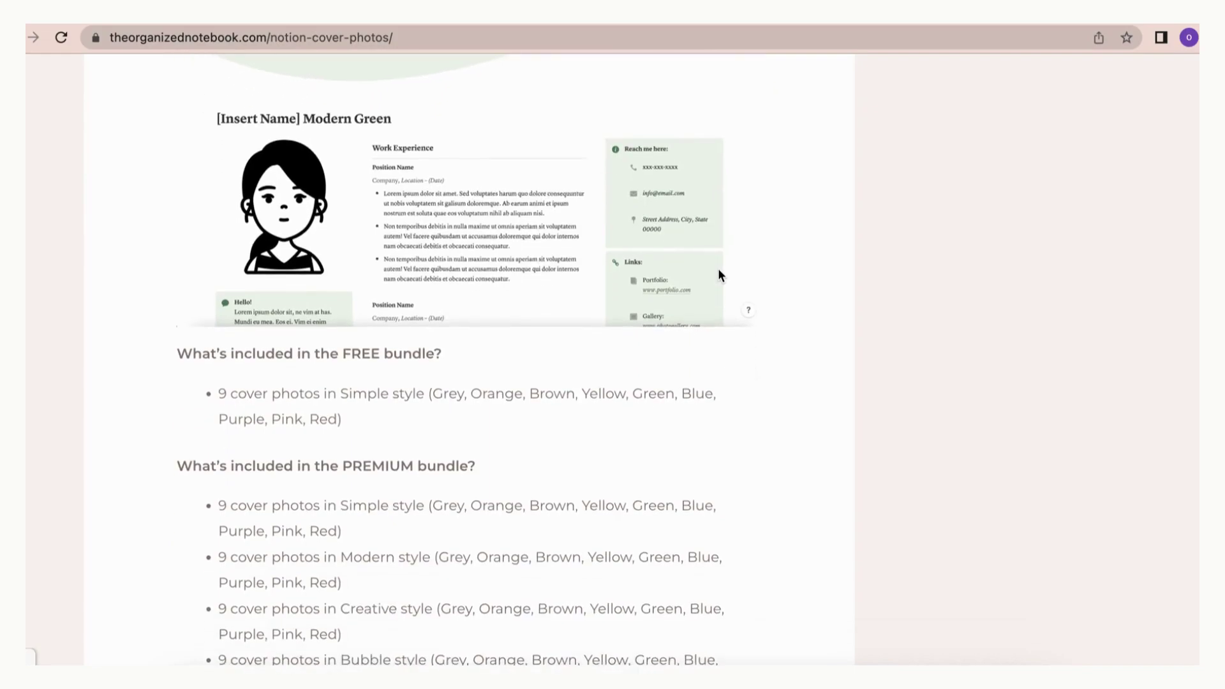
{"action": "scroll", "coordinate": [720, 276], "scroll_direction": "down", "scroll_amount": 1}
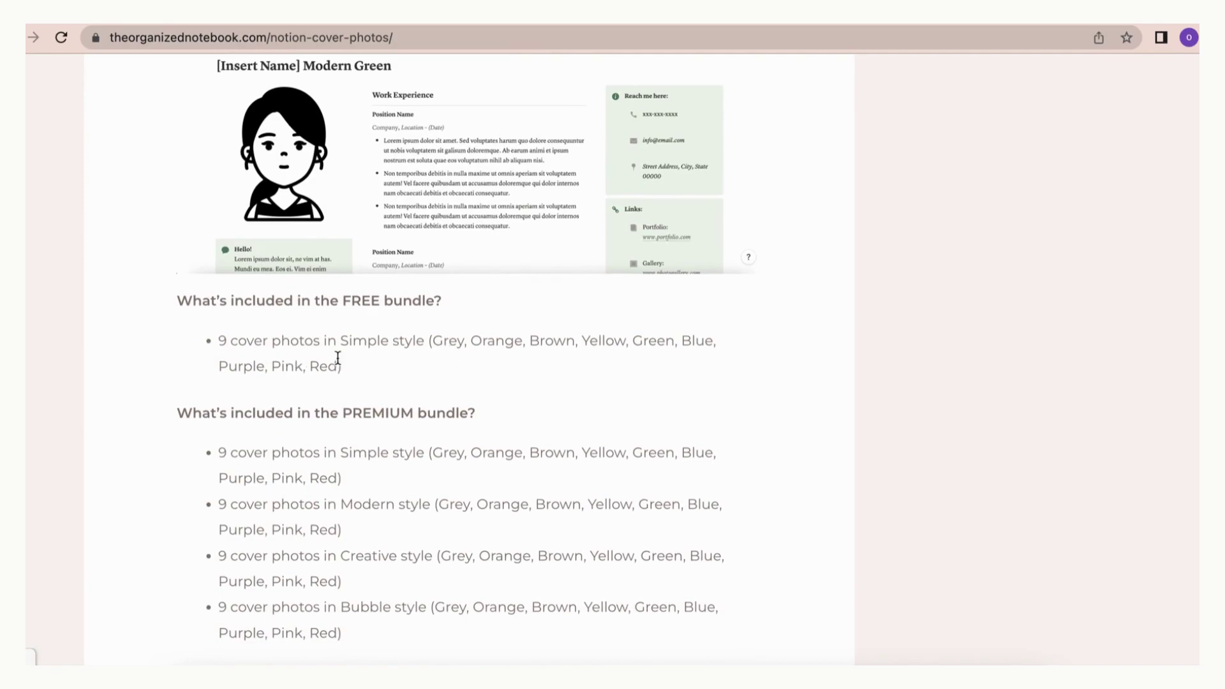
{"action": "scroll", "coordinate": [338, 358], "scroll_direction": "down", "scroll_amount": 2}
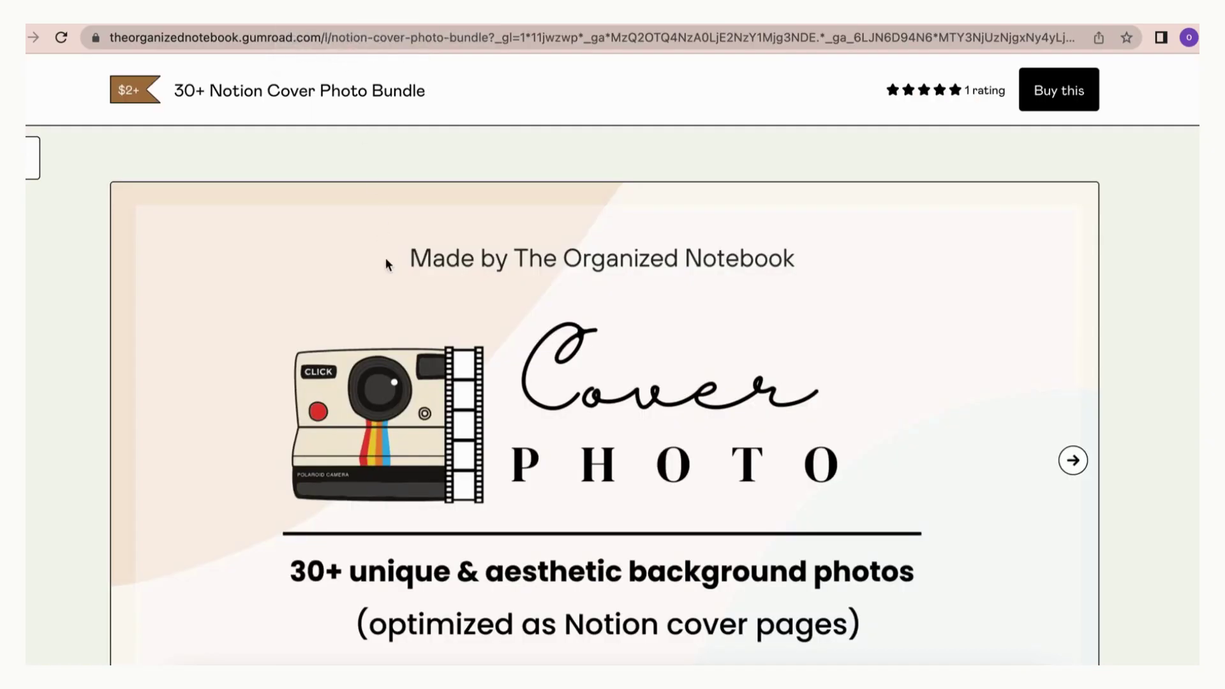
{"action": "scroll", "coordinate": [385, 258], "scroll_direction": "down", "scroll_amount": 10}
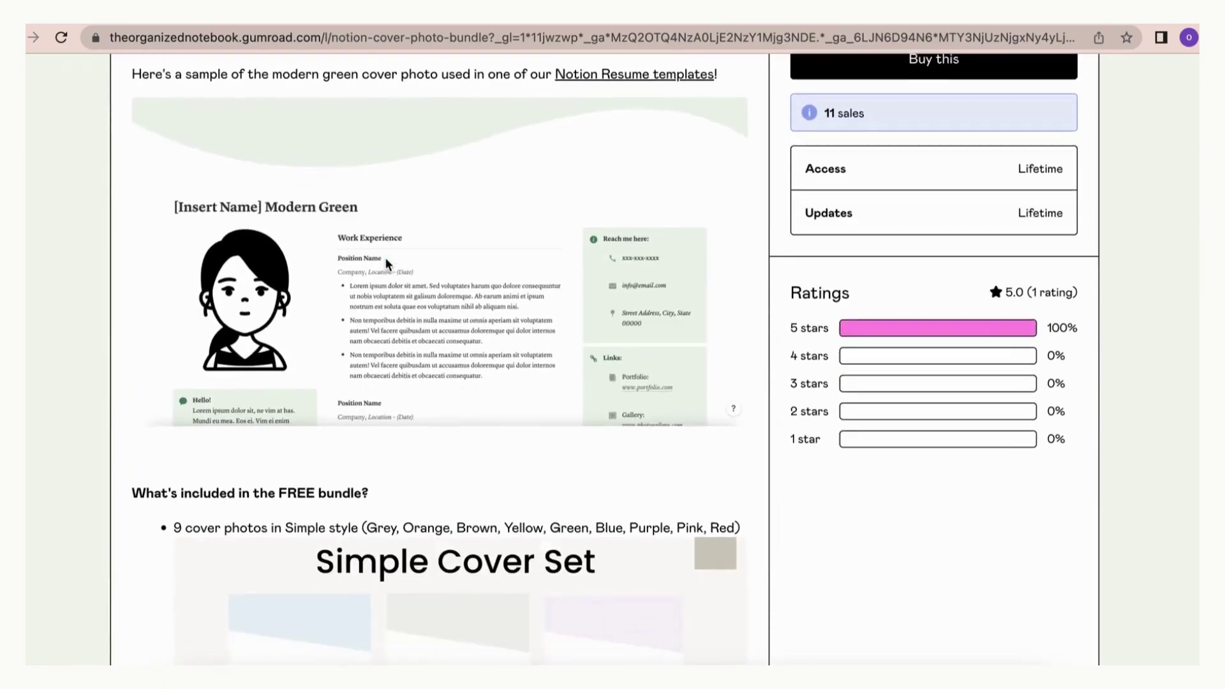
- Scroll the 30+ Notion Cover Photo Bundle pages down to the 14.8 MB ZIP download
{"action": "scroll", "coordinate": [386, 258], "scroll_direction": "down", "scroll_amount": 15}
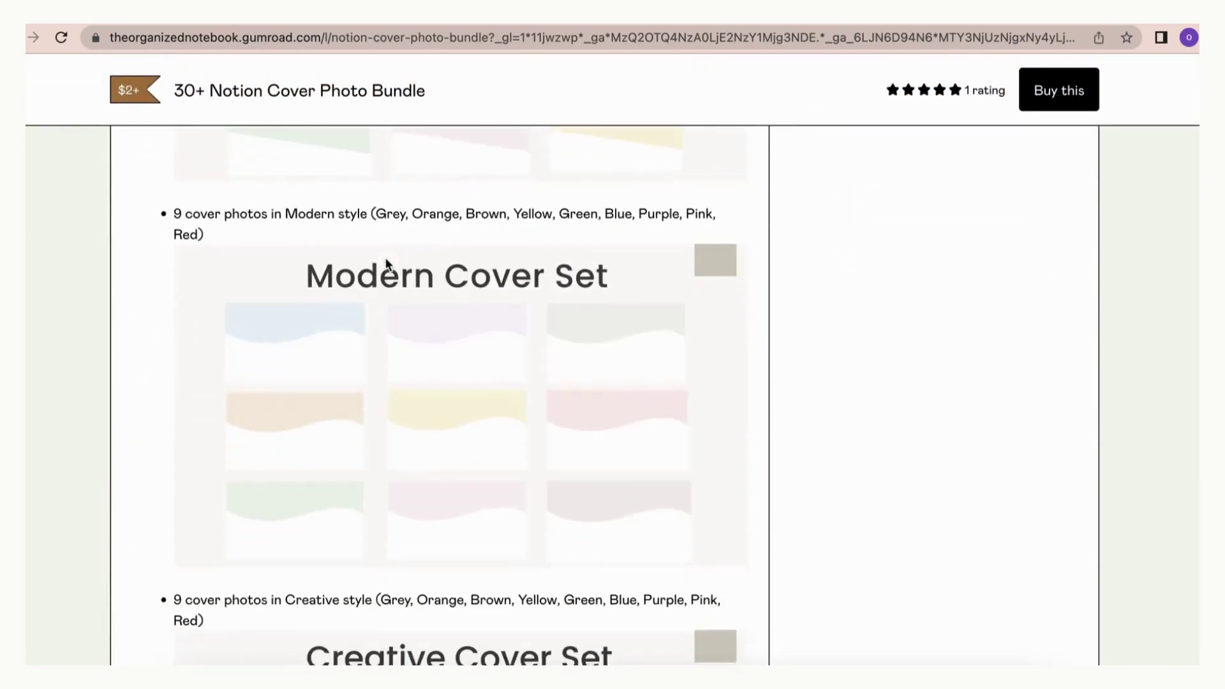
{"action": "scroll", "coordinate": [387, 263], "scroll_direction": "down", "scroll_amount": 14}
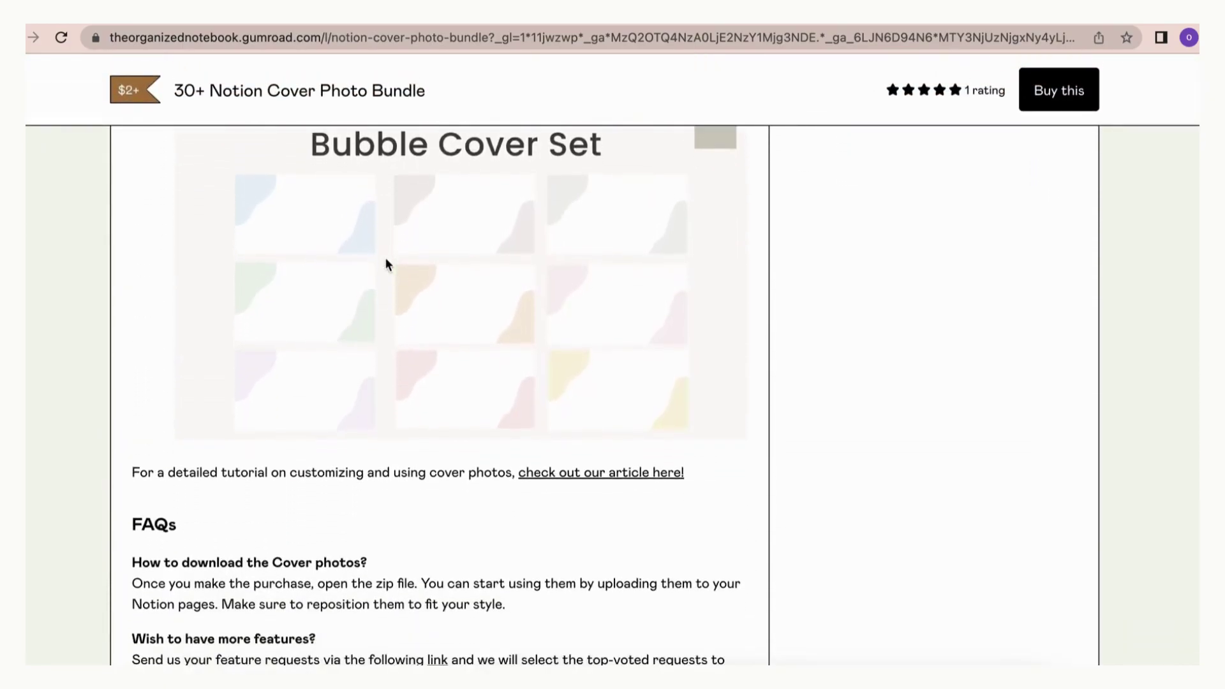
{"action": "scroll", "coordinate": [386, 264], "scroll_direction": "down", "scroll_amount": 4}
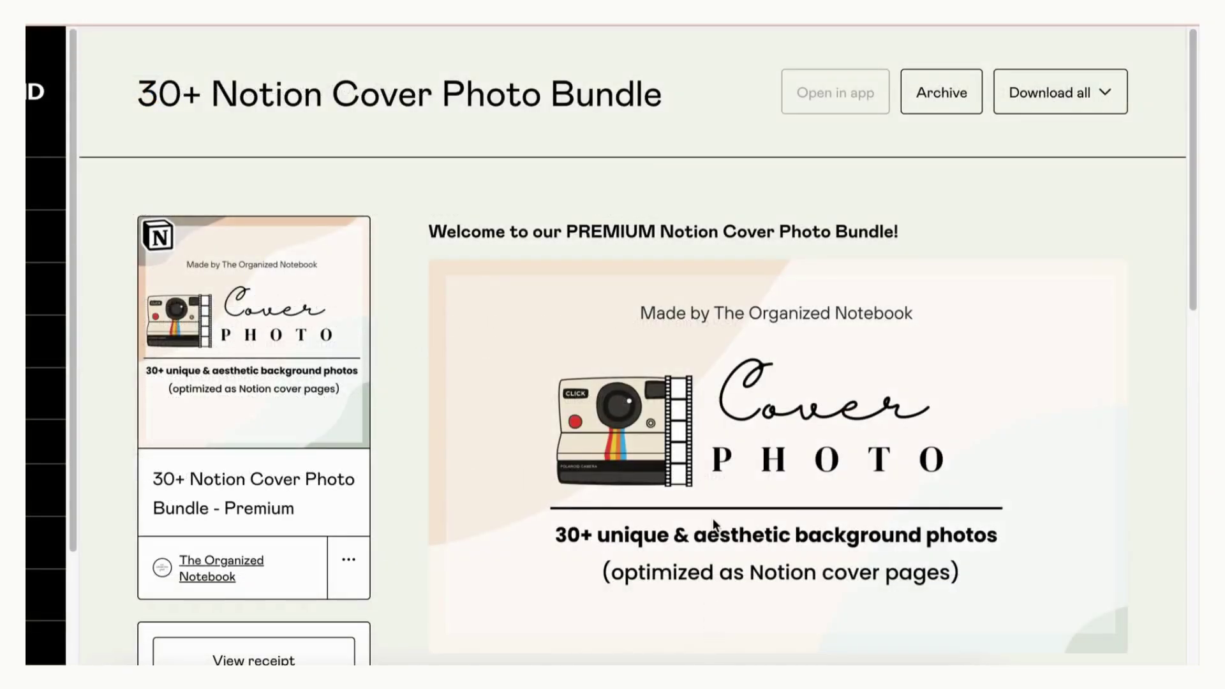
{"action": "scroll", "coordinate": [713, 520], "scroll_direction": "down", "scroll_amount": 4}
{"action": "scroll", "coordinate": [713, 522], "scroll_direction": "down", "scroll_amount": 2}
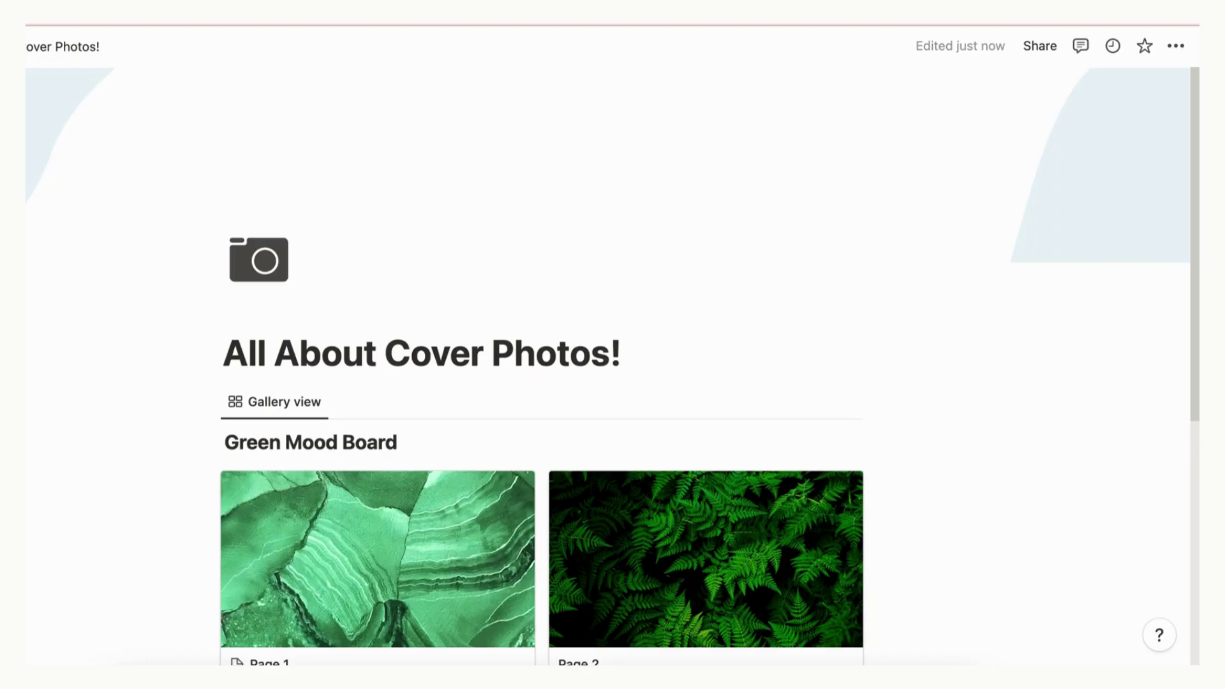
- Open the cover upload file chooser showing the 30+ Notion Cover Photo folder's images
{"action": "mouse_move", "coordinate": [817, 265]}
{"action": "left_click", "coordinate": [758, 246]}
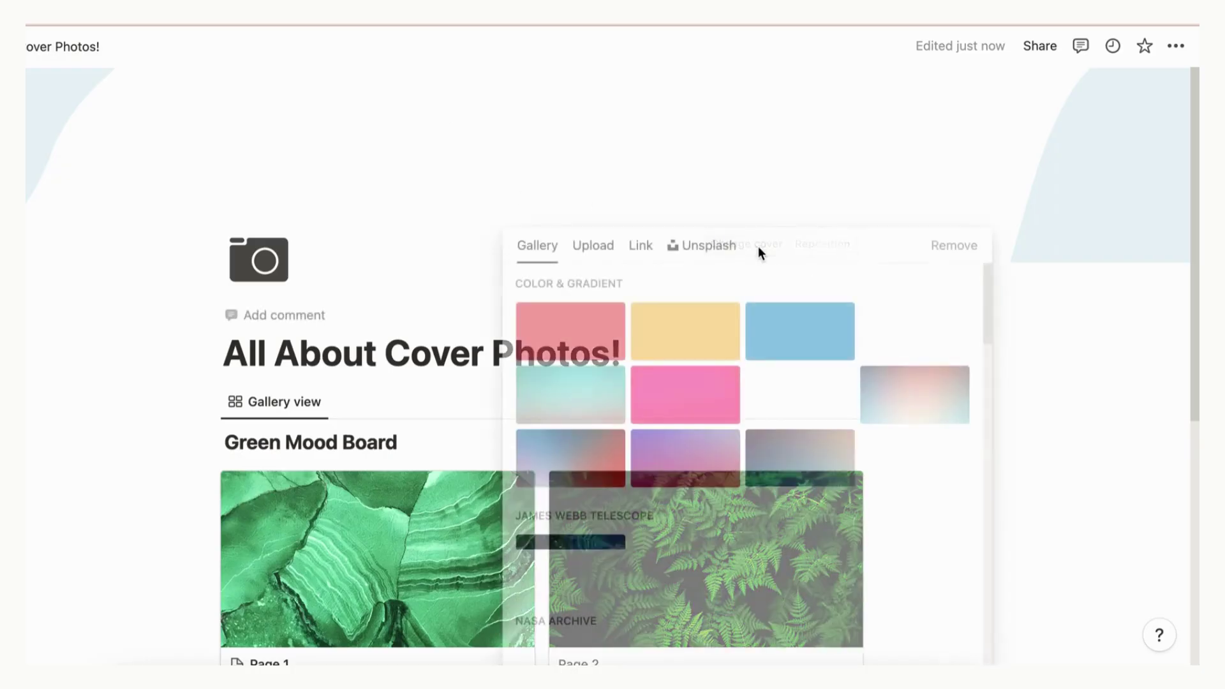
{"action": "left_click", "coordinate": [596, 245]}
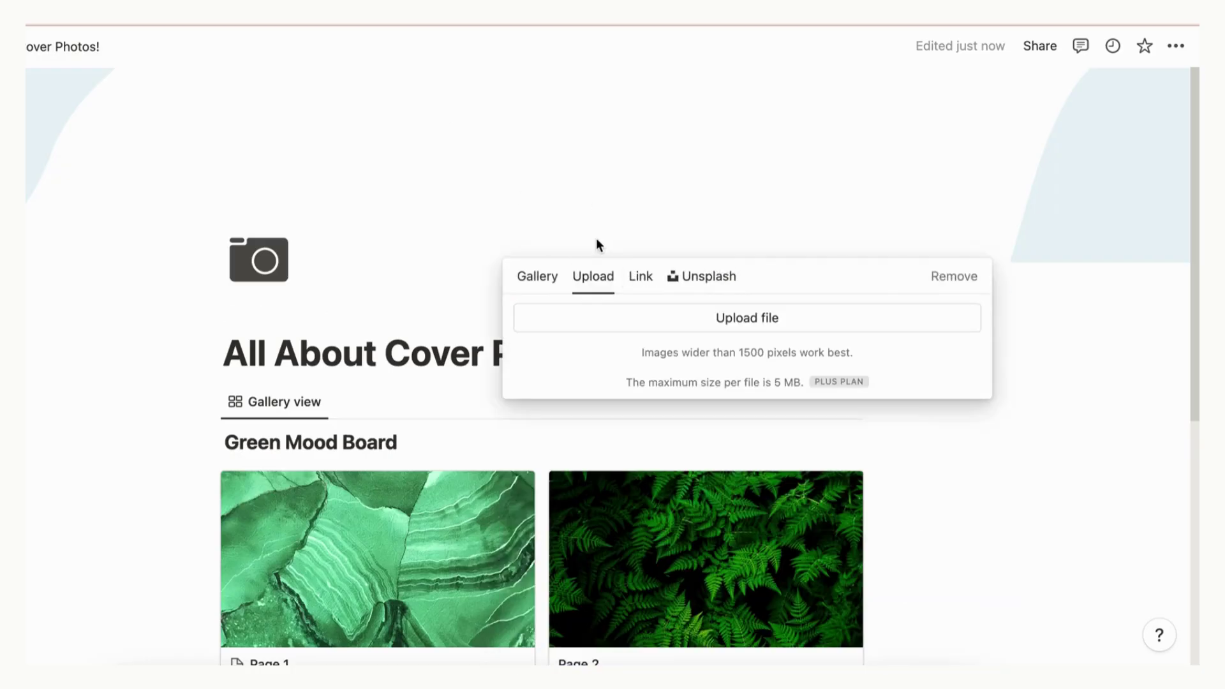
{"action": "left_click", "coordinate": [665, 322]}
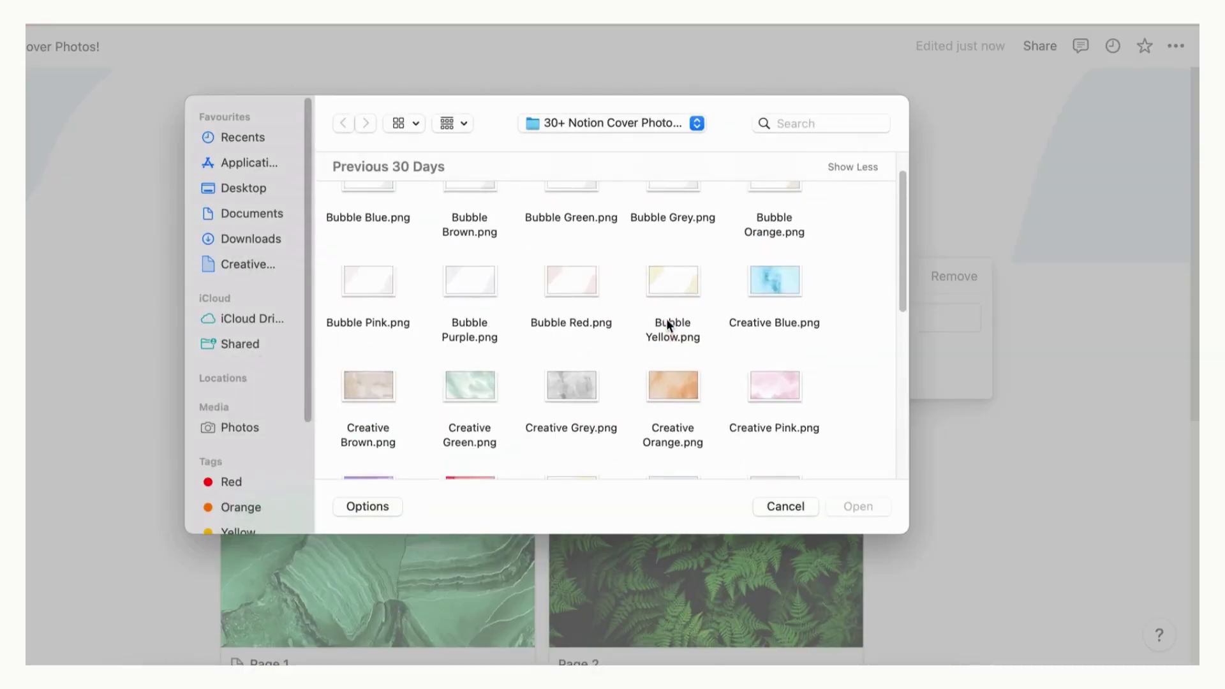